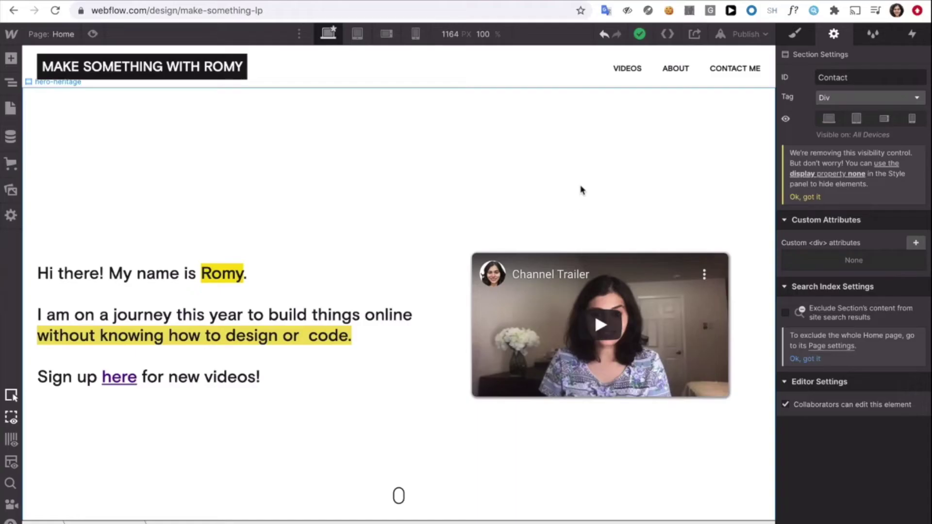
{"action": "scroll", "coordinate": [582, 189], "scroll_direction": "down", "scroll_amount": 3}
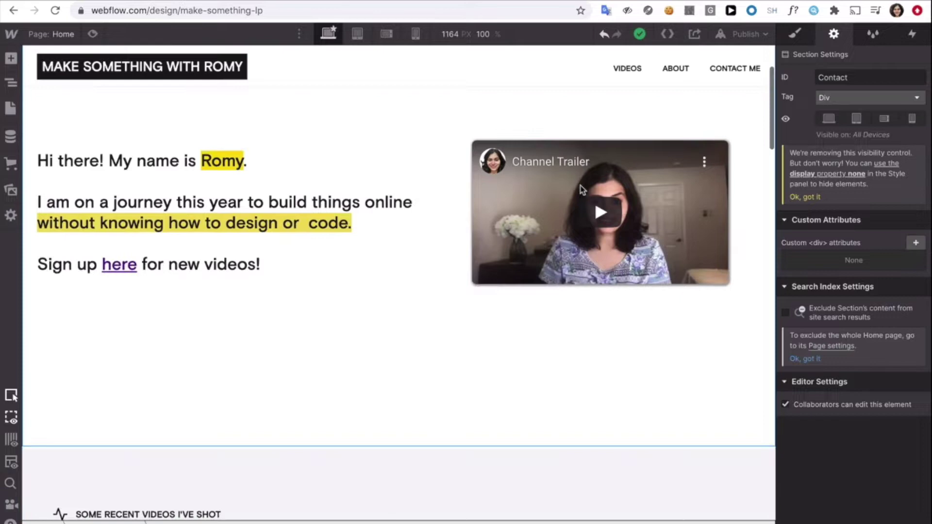
{"action": "scroll", "coordinate": [582, 190], "scroll_direction": "down", "scroll_amount": 2}
{"action": "scroll", "coordinate": [582, 190], "scroll_direction": "down", "scroll_amount": 10}
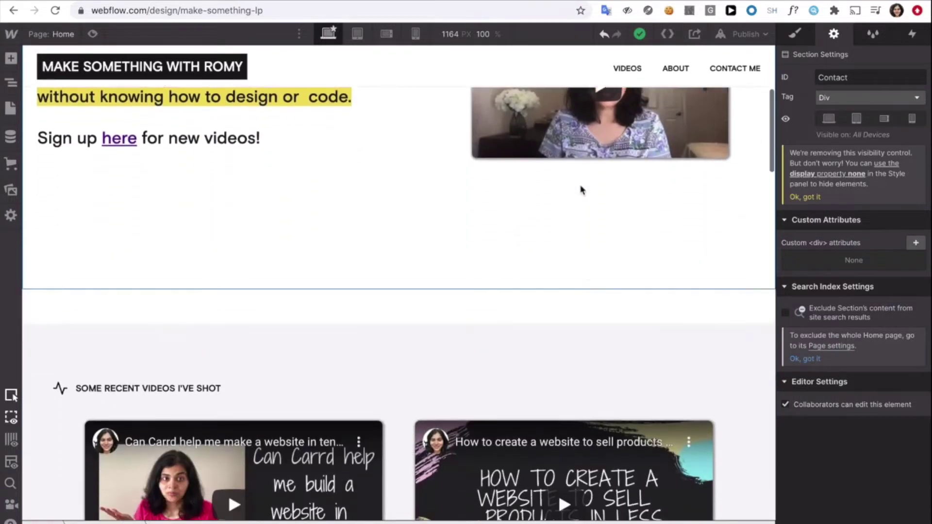
{"action": "scroll", "coordinate": [582, 189], "scroll_direction": "down", "scroll_amount": 8}
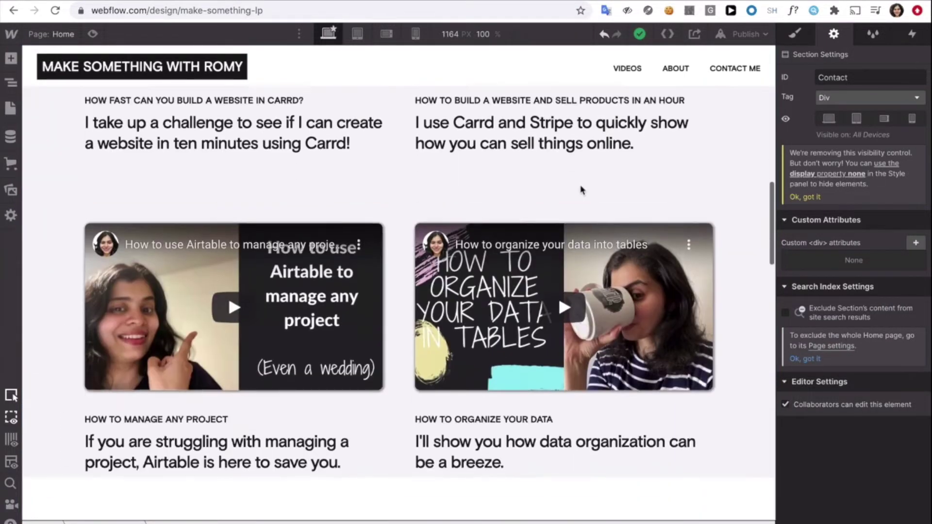
{"action": "scroll", "coordinate": [582, 189], "scroll_direction": "down", "scroll_amount": 20}
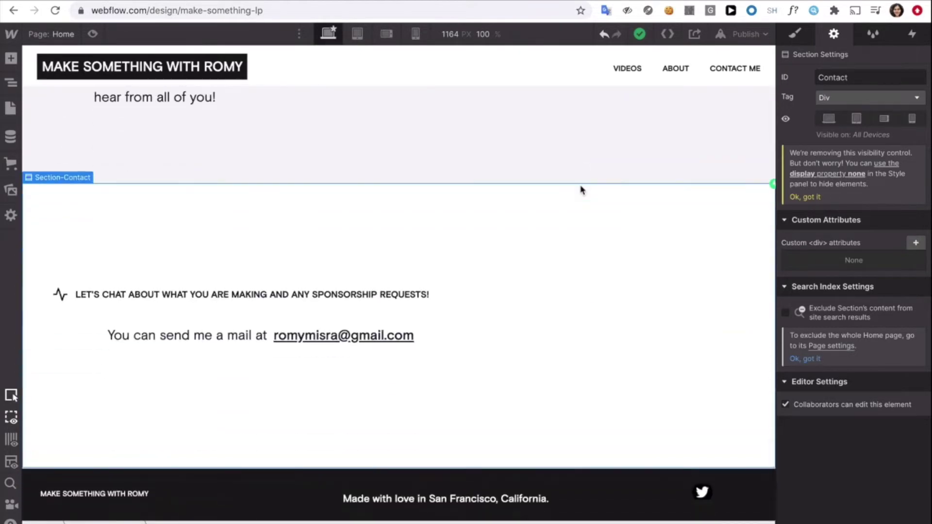
{"action": "scroll", "coordinate": [582, 189], "scroll_direction": "up", "scroll_amount": 20}
{"action": "scroll", "coordinate": [582, 189], "scroll_direction": "up", "scroll_amount": 15}
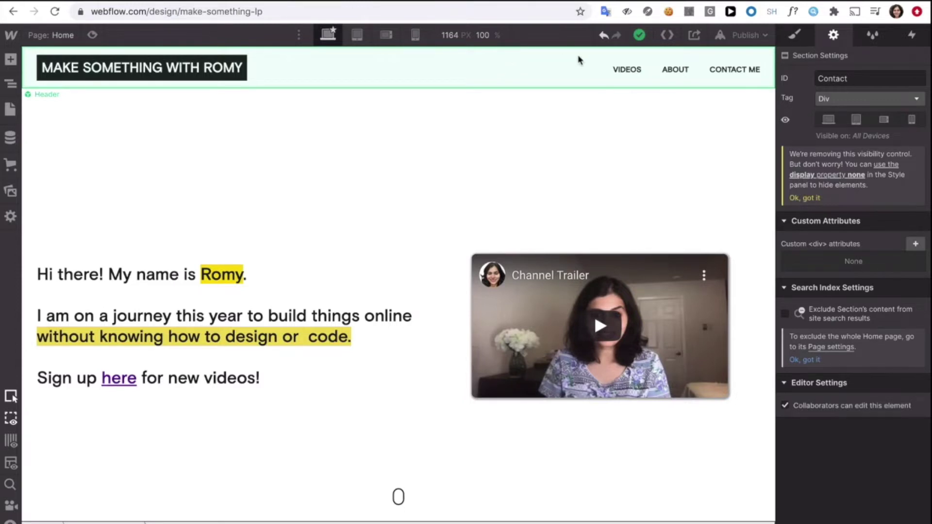
Export the Webflow site's HTML, CSS and assets and prepare them as a ZIP download.
{"action": "left_click", "coordinate": [667, 36]}
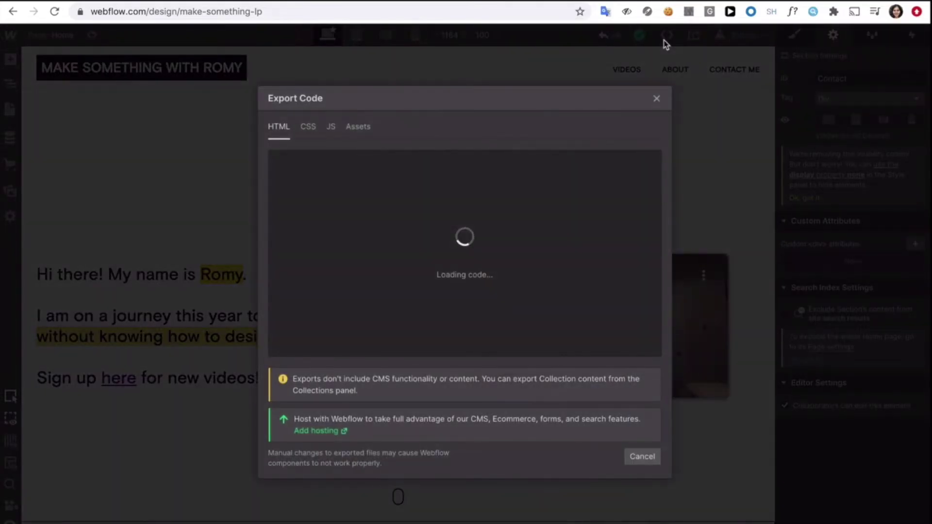
{"action": "scroll", "coordinate": [563, 224], "scroll_direction": "down", "scroll_amount": 5}
{"action": "scroll", "coordinate": [564, 223], "scroll_direction": "down", "scroll_amount": 5}
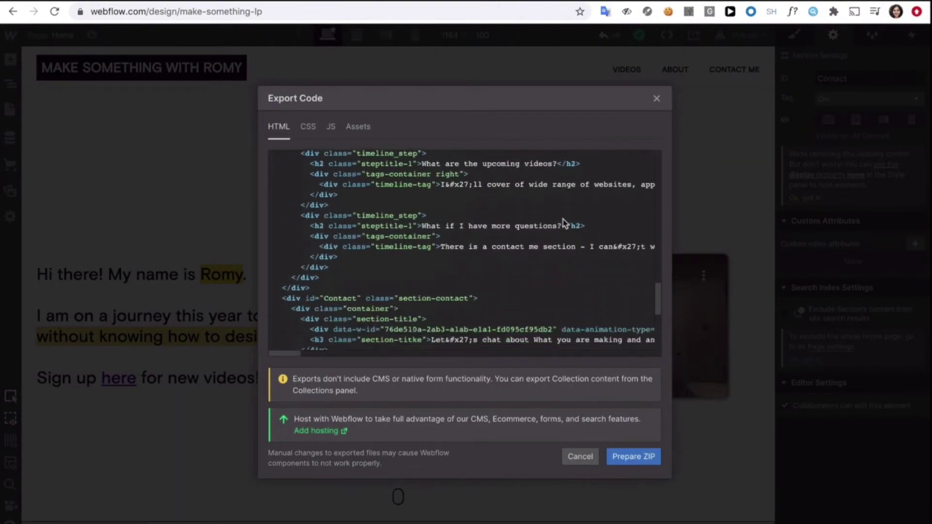
{"action": "scroll", "coordinate": [561, 221], "scroll_direction": "up", "scroll_amount": 15}
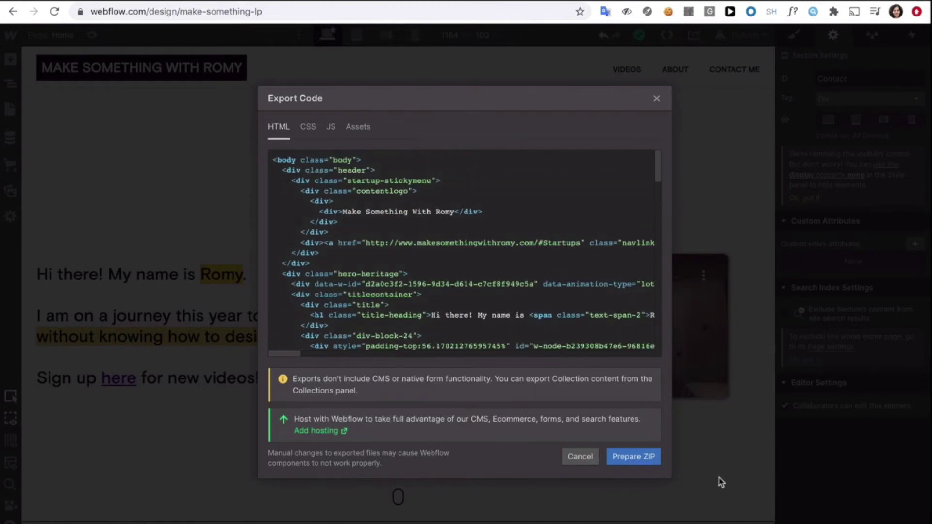
{"action": "left_click", "coordinate": [654, 457]}
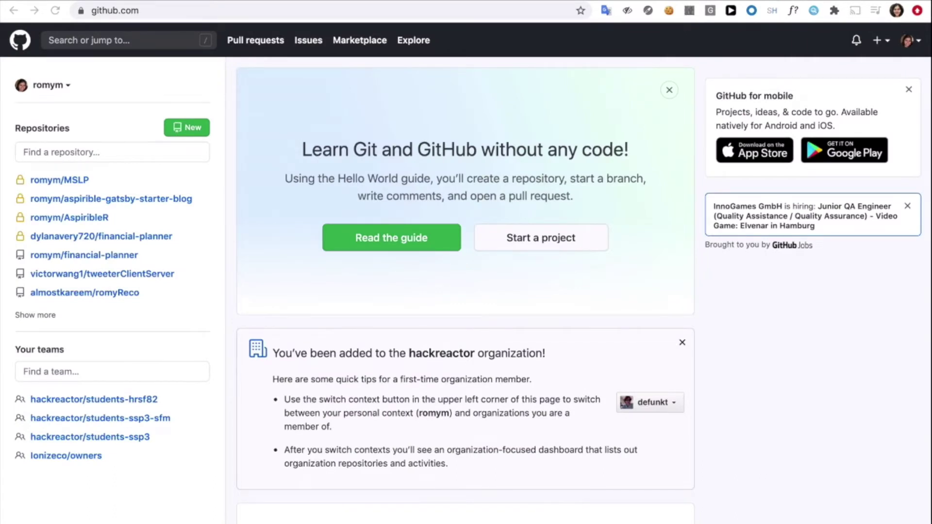
Navigate to github.com/new to reach the Create a new repository form.
{"action": "left_click", "coordinate": [166, 10]}
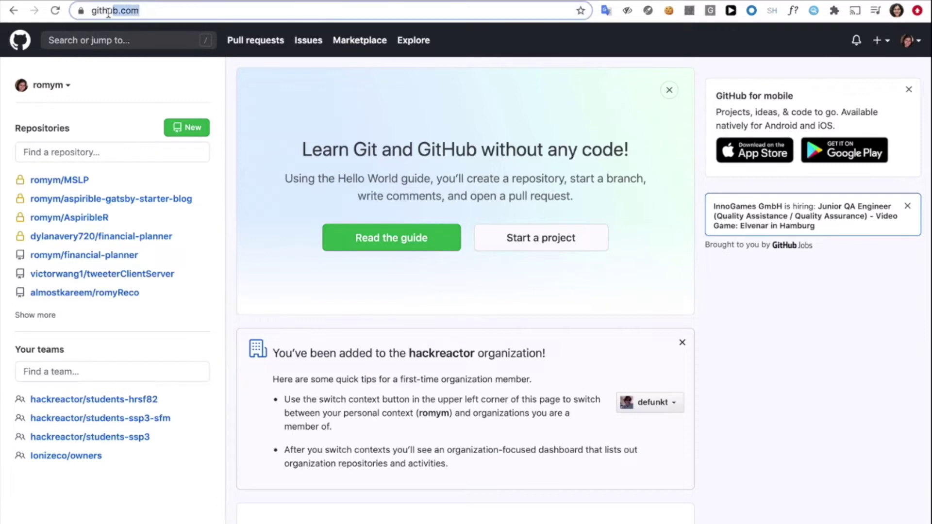
{"action": "left_click", "coordinate": [187, 16]}
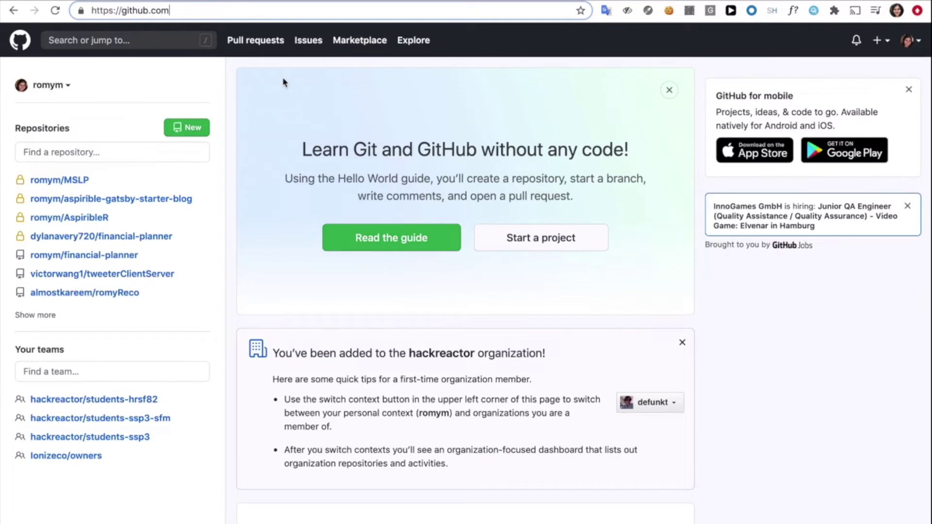
{"action": "left_click", "coordinate": [195, 134]}
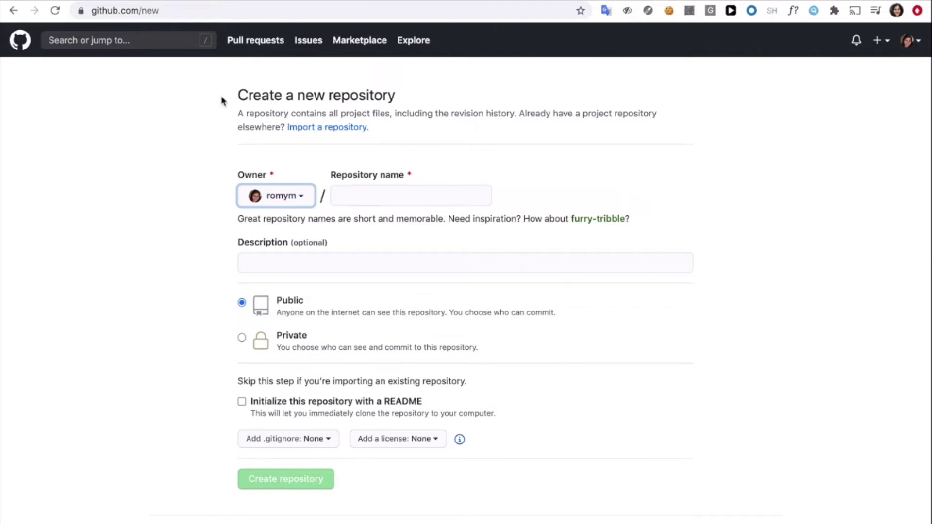
Create a private repository named 'Make Something' with the description 'Homepage'.
{"action": "left_click", "coordinate": [378, 194]}
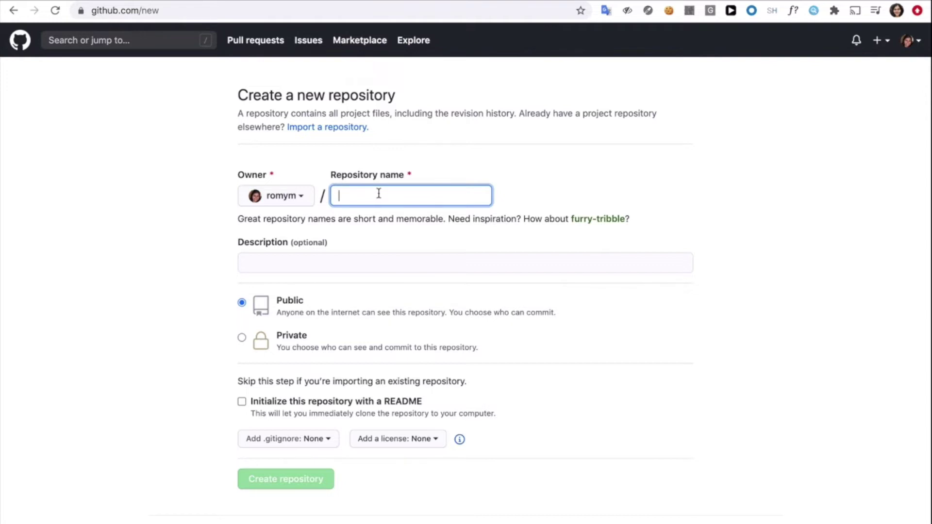
{"action": "type", "text": "Make S"}
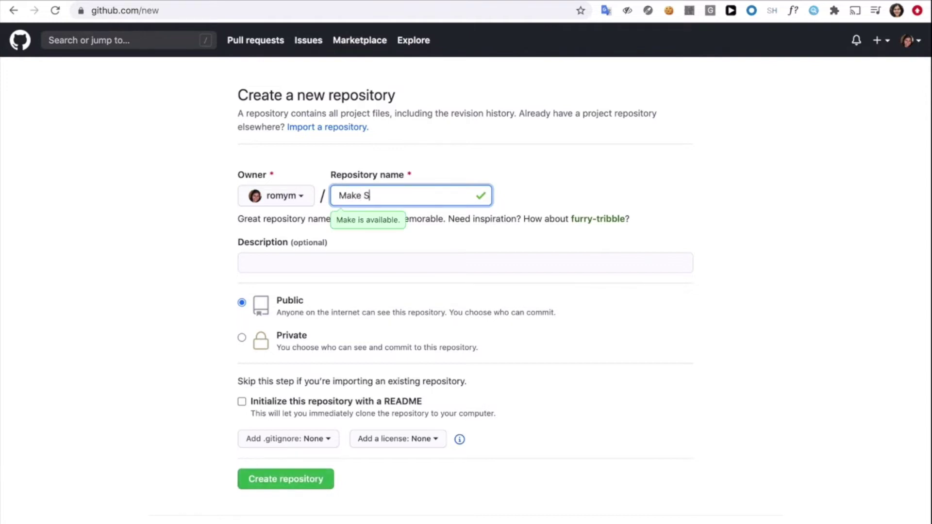
{"action": "type", "text": "omething"}
{"action": "left_click", "coordinate": [246, 263]}
{"action": "type", "text": "Ho"}
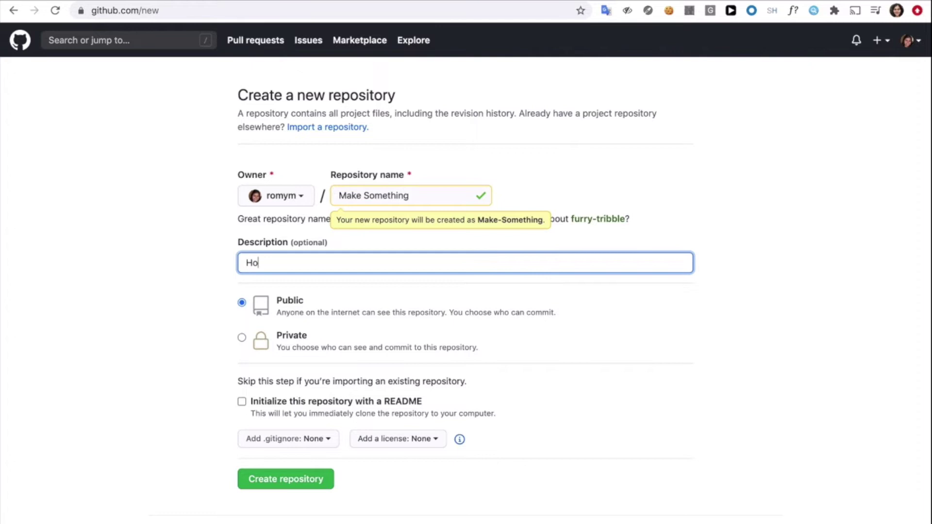
{"action": "type", "text": "mepage"}
{"action": "left_click", "coordinate": [242, 337]}
{"action": "scroll", "coordinate": [311, 436], "scroll_direction": "down", "scroll_amount": 2}
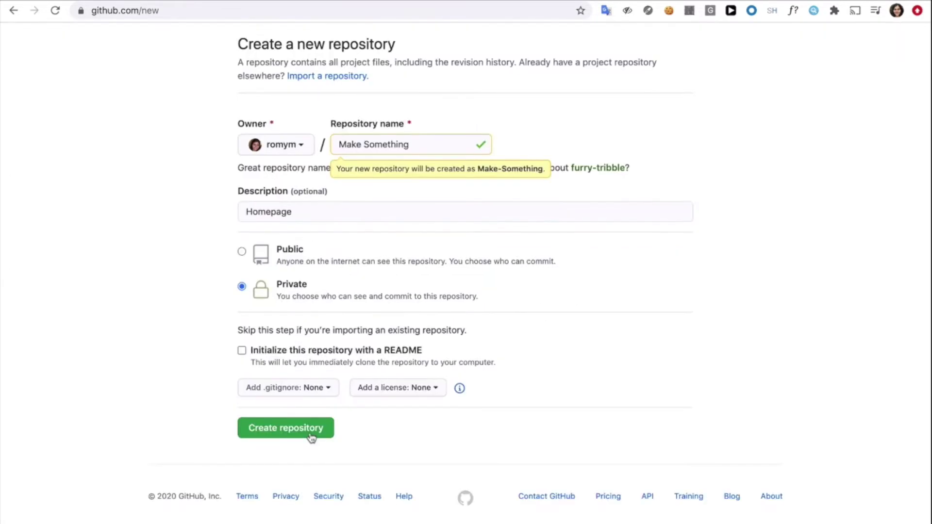
{"action": "left_click", "coordinate": [312, 437]}
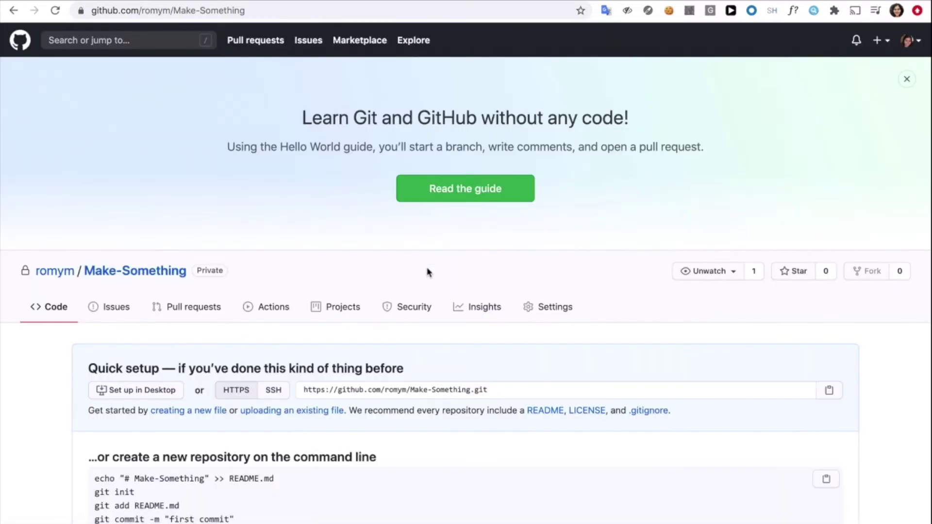
{"action": "scroll", "coordinate": [429, 272], "scroll_direction": "down", "scroll_amount": 1}
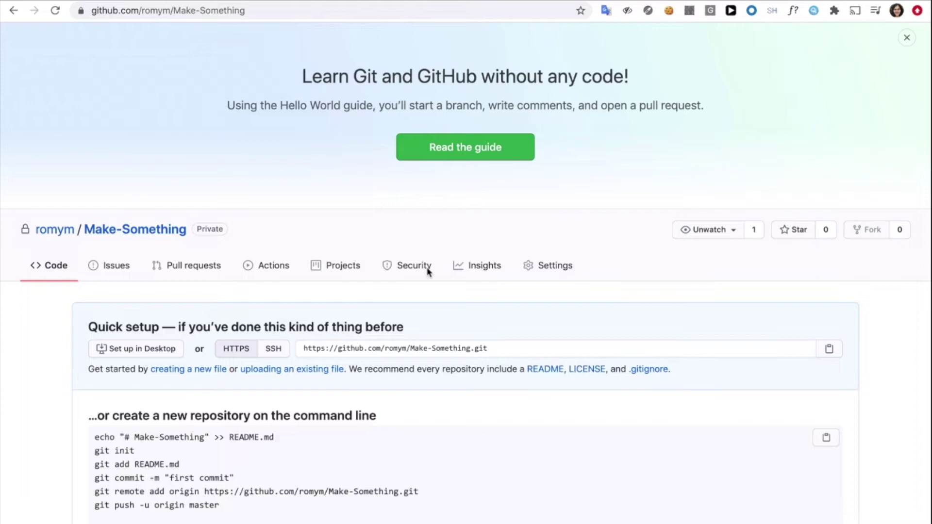
{"action": "scroll", "coordinate": [454, 339], "scroll_direction": "down", "scroll_amount": 3}
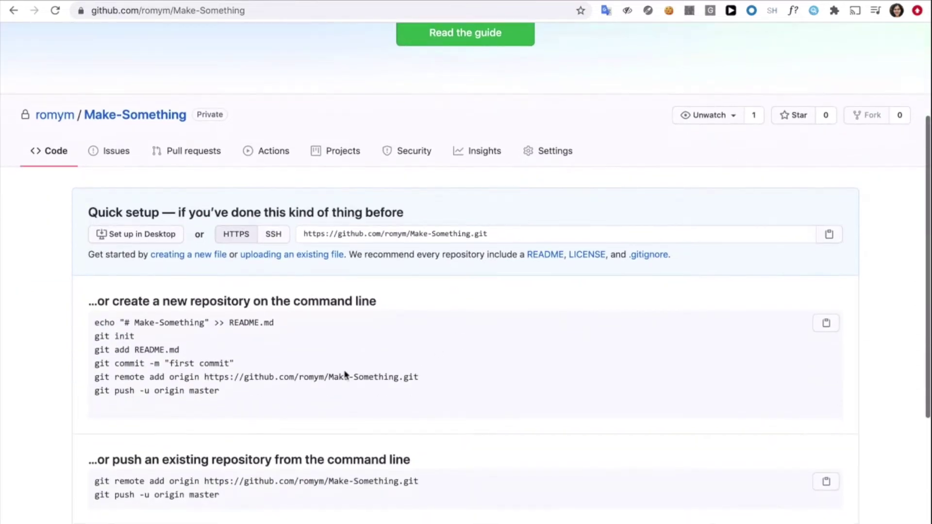
{"action": "left_click_drag", "start_coordinate": [240, 397], "coordinate": [96, 322]}
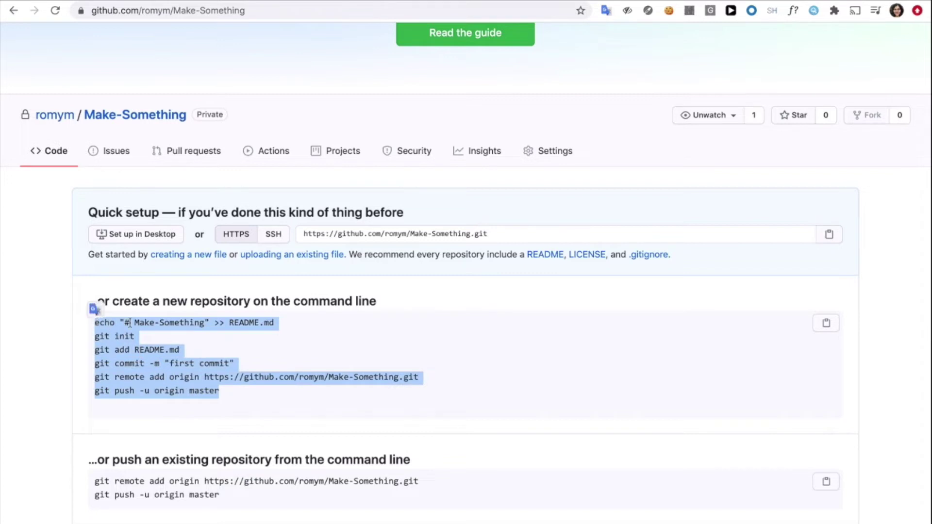
{"action": "left_click", "coordinate": [283, 330]}
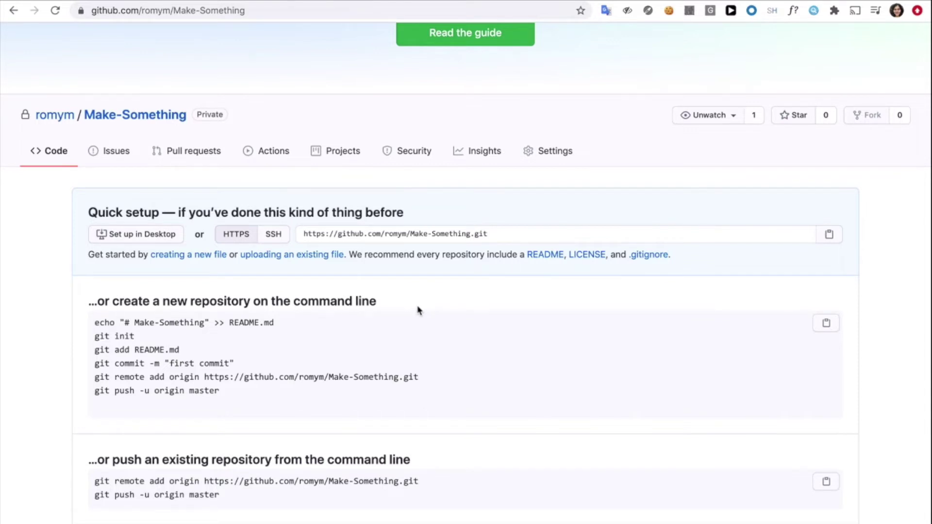
Launch Terminal from system search and change into Downloads with cd Downloads/.
{"action": "key", "text": "super+space"}
{"action": "type", "text": "terminal"}
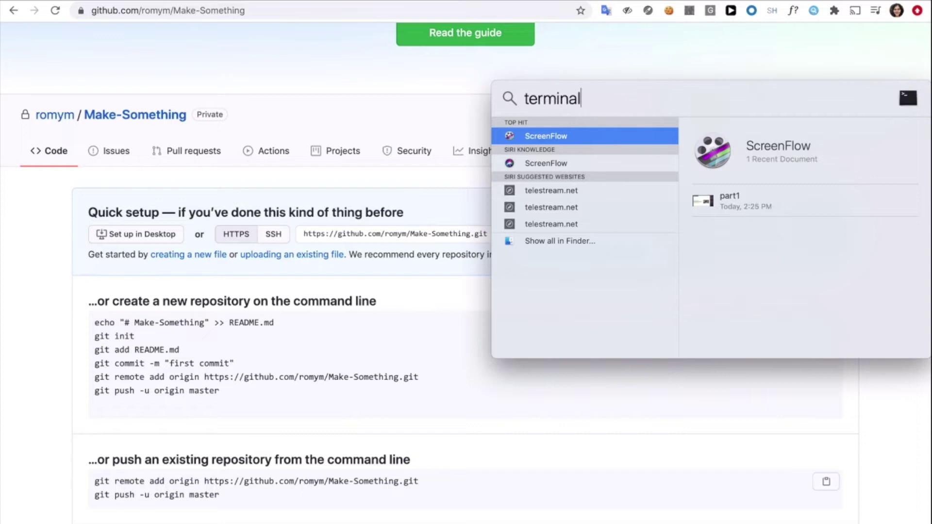
{"action": "key", "text": "Return"}
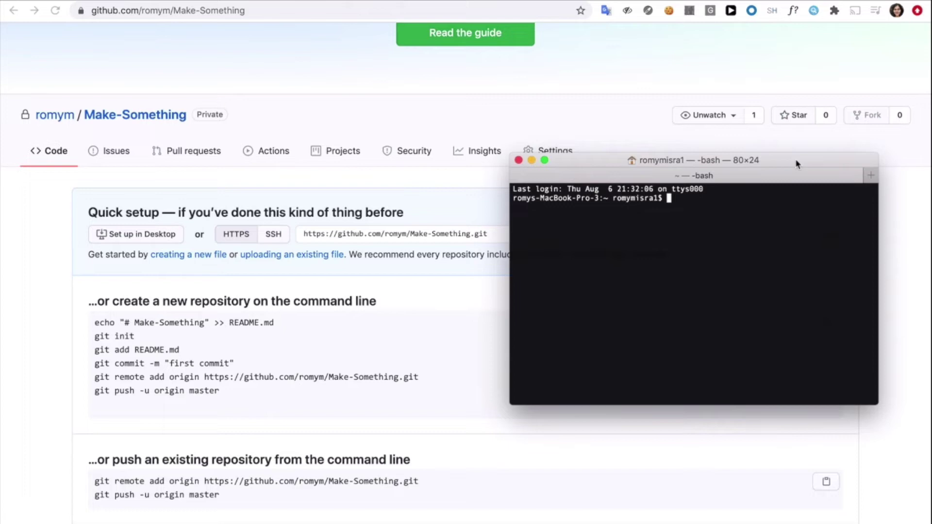
{"action": "type", "text": "cd Down"}
{"action": "key", "text": "Tab"}
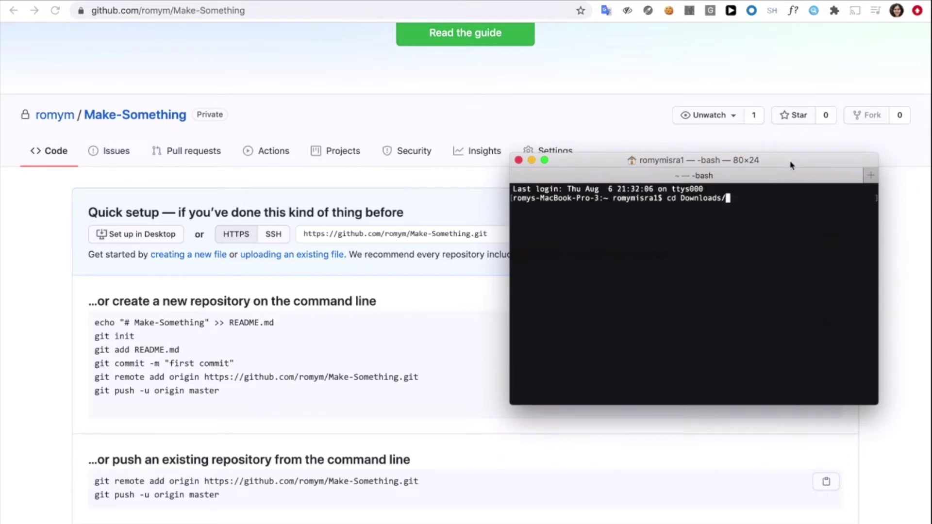
{"action": "key", "text": "Return"}
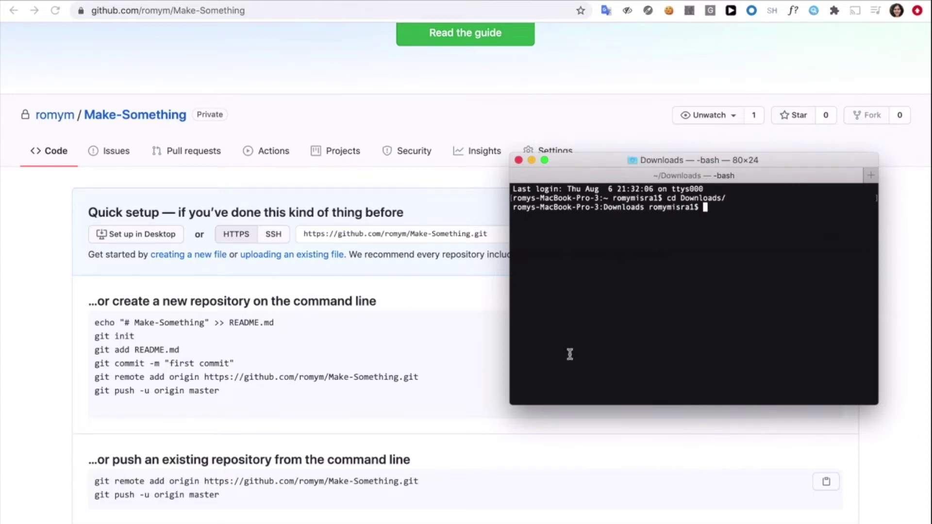
Browse the Downloads folder in a file window to find the exported project folder.
{"action": "mouse_move", "coordinate": [296, 507]}
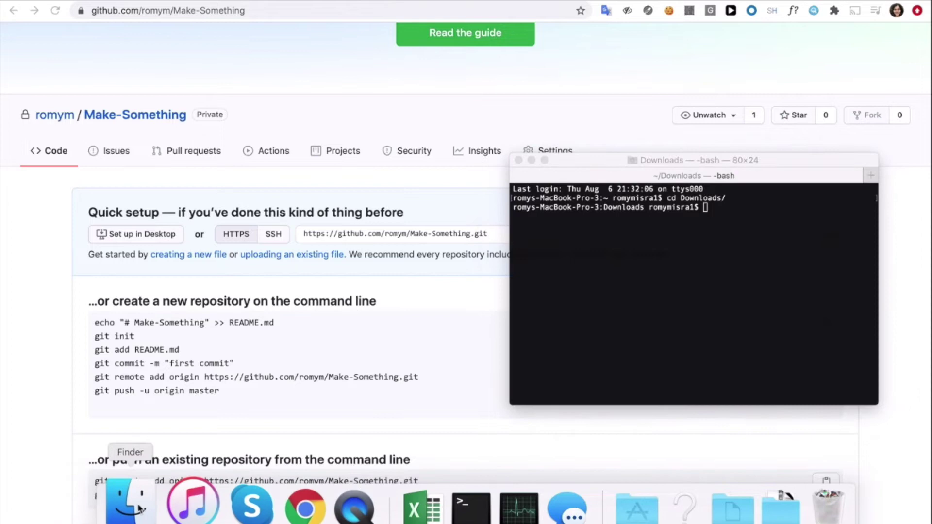
{"action": "left_click", "coordinate": [141, 508]}
{"action": "scroll", "coordinate": [365, 209], "scroll_direction": "up", "scroll_amount": 2}
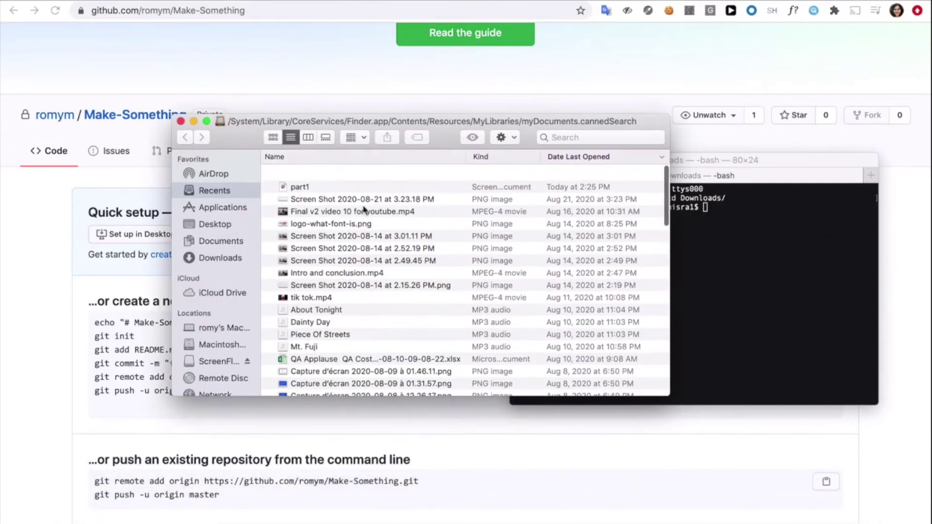
{"action": "left_click", "coordinate": [204, 258]}
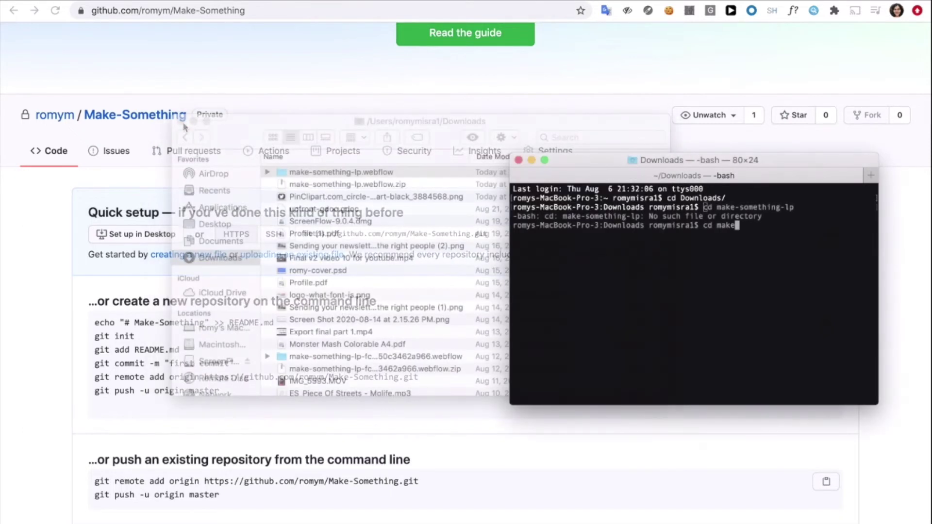
Change into make-something-lp.webflow in Terminal and close the file window.
{"action": "type", "text": "-so"}
{"action": "key", "text": "Tab"}
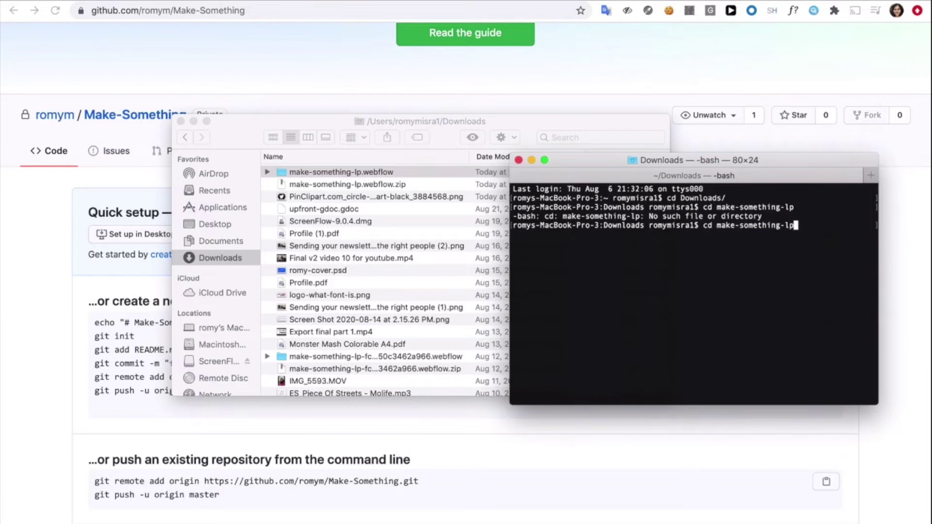
{"action": "type", "text": ".webflow"}
{"action": "key", "text": "Return"}
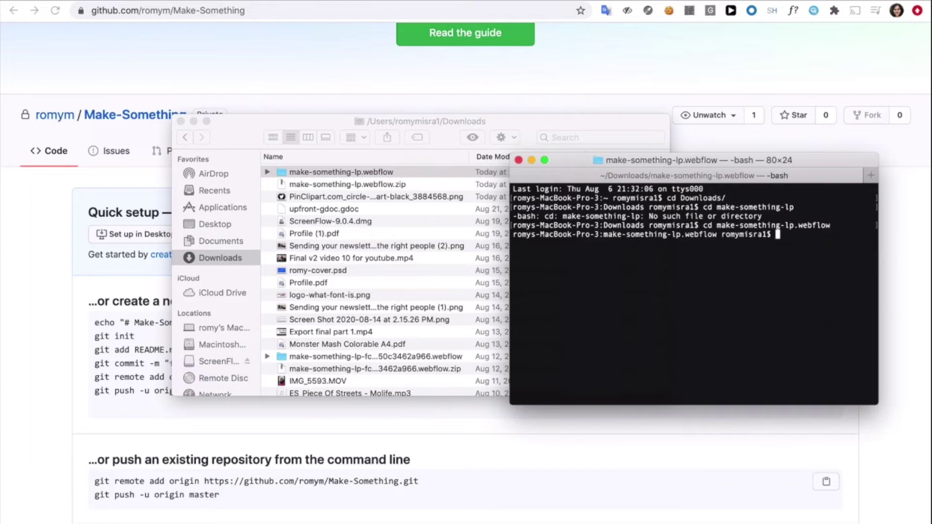
{"action": "left_click", "coordinate": [180, 121]}
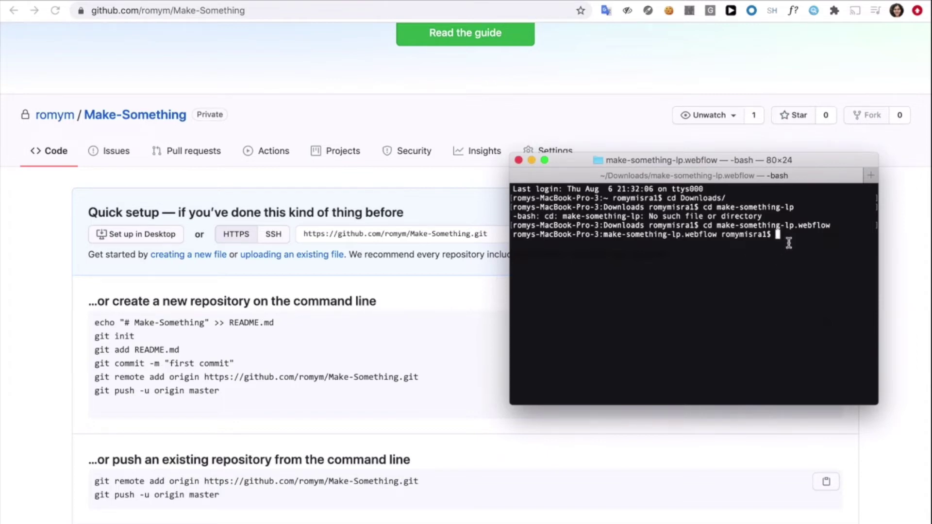
Initialise a Git repository in the folder and stage all files with git add.
{"action": "type", "text": "git init"}
{"action": "key", "text": "Return"}
{"action": "scroll", "coordinate": [593, 244], "scroll_direction": "down", "scroll_amount": 3}
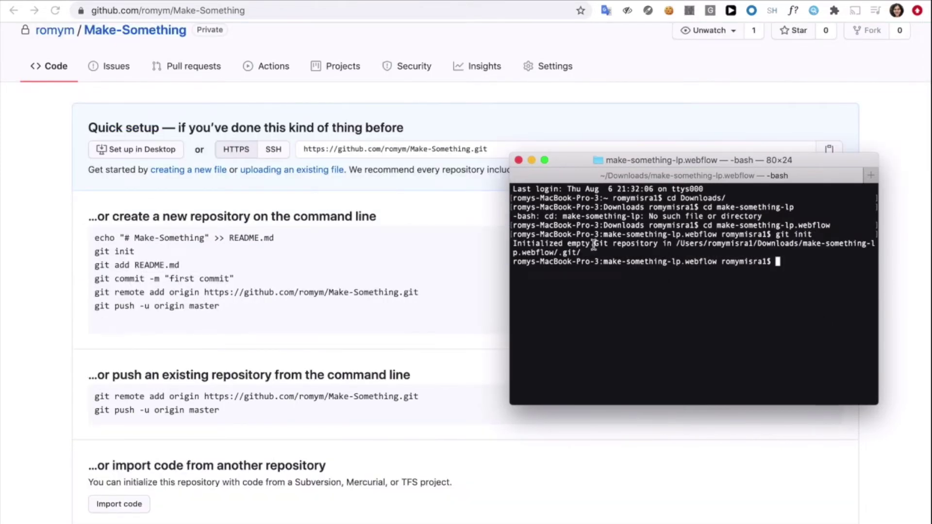
{"action": "type", "text": "git add ."}
{"action": "key", "text": "Return"}
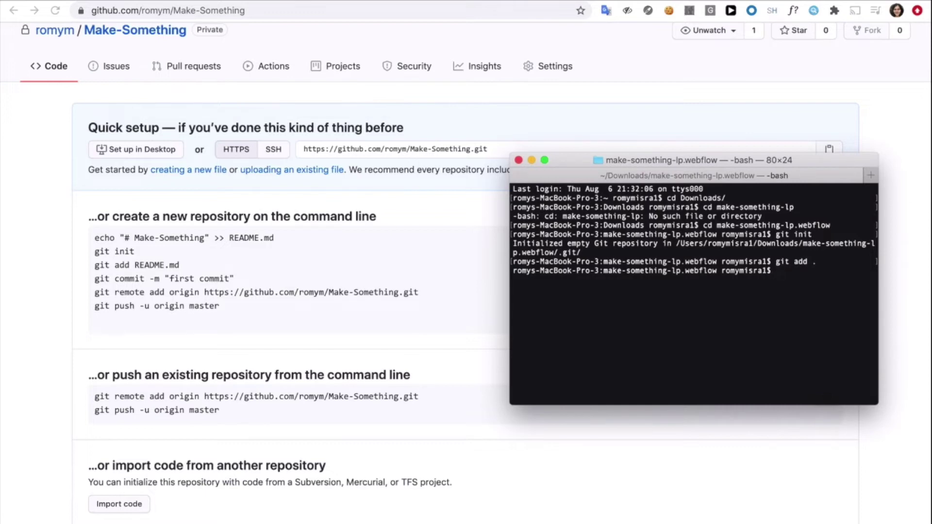
Commit with message 'adding the files' and confirm a clean tree with git status.
{"action": "type", "text": "git commit -m \"adding the files\""}
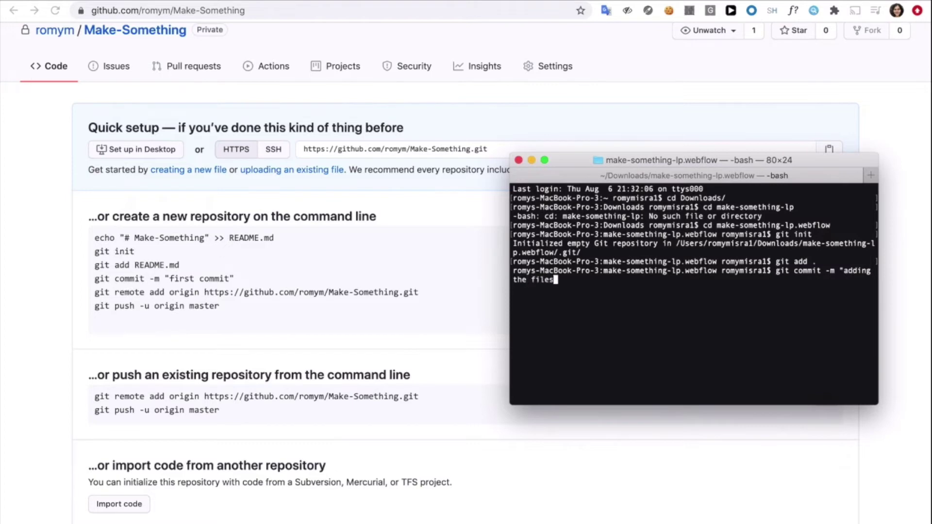
{"action": "key", "text": "Return"}
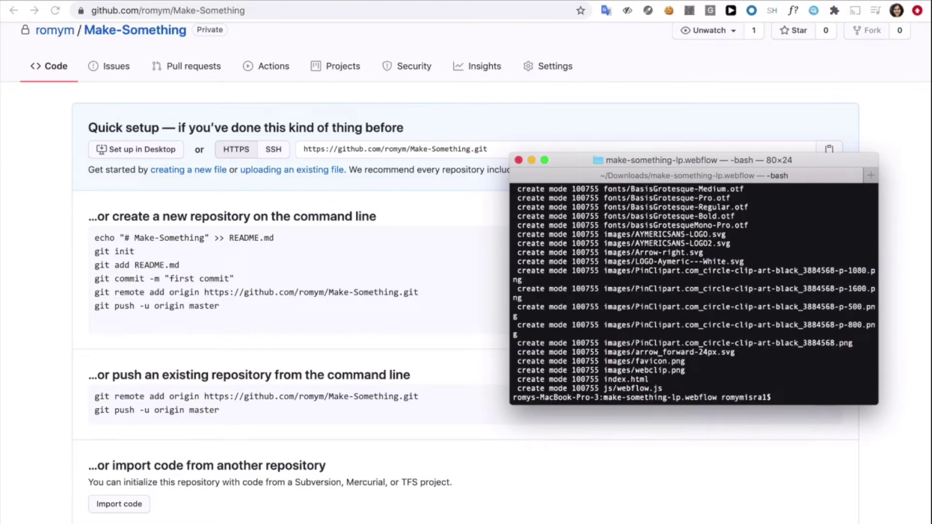
{"action": "type", "text": "git status"}
{"action": "key", "text": "Return"}
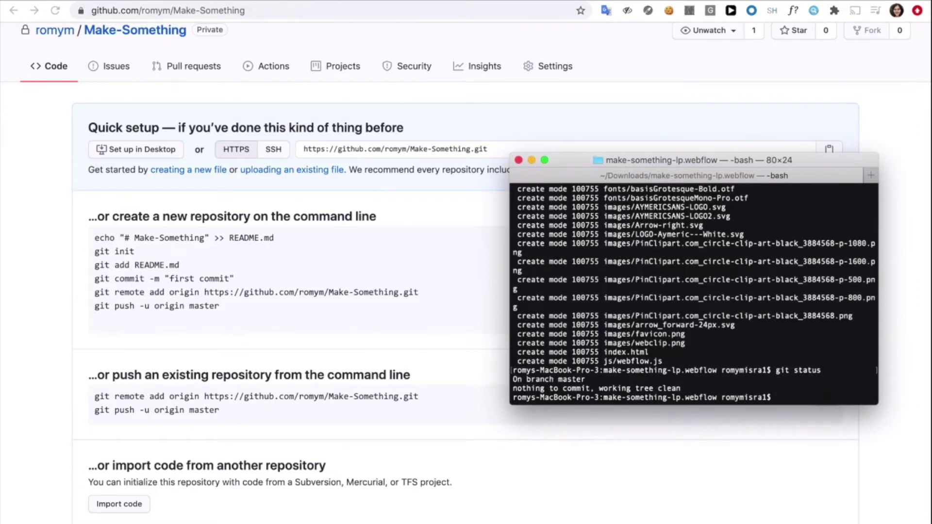
Add the GitHub Make-Something repo as origin, then run git push -u origin master.
{"action": "left_click", "coordinate": [310, 293]}
{"action": "triple_click", "coordinate": [308, 293]}
{"action": "key", "text": "super+c"}
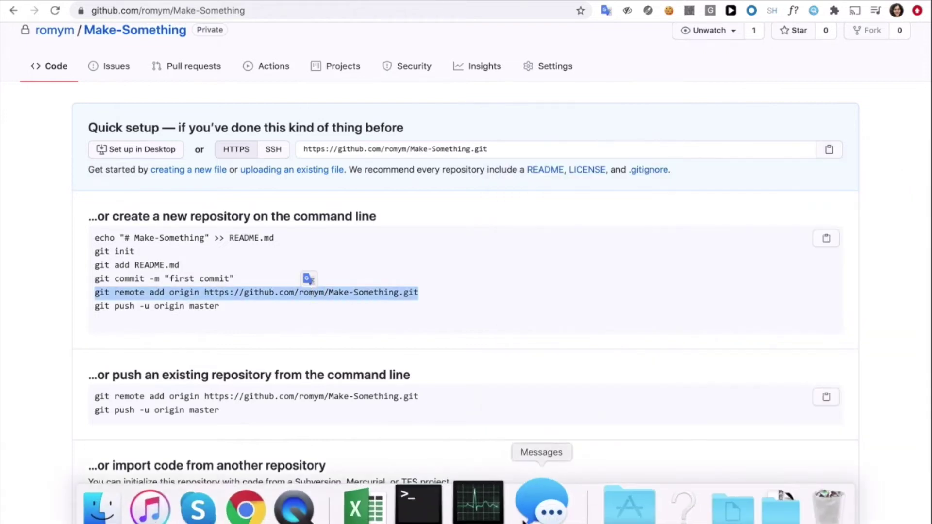
{"action": "left_click", "coordinate": [436, 502]}
{"action": "key", "text": "super+v"}
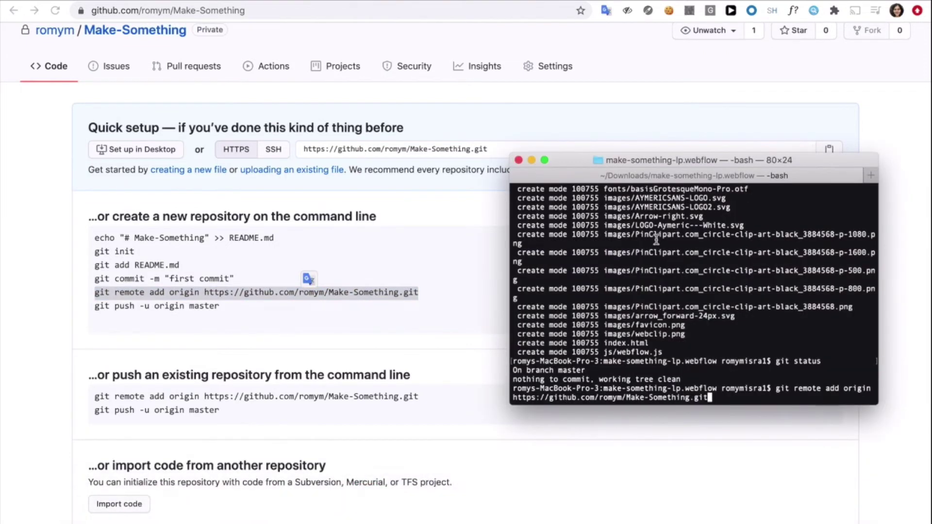
{"action": "key", "text": "Return"}
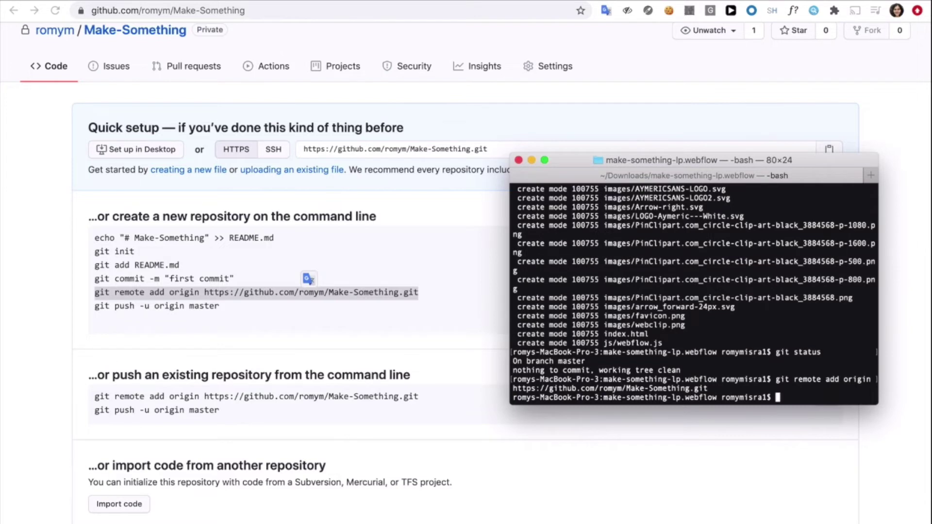
{"action": "type", "text": "git push -u origin "}
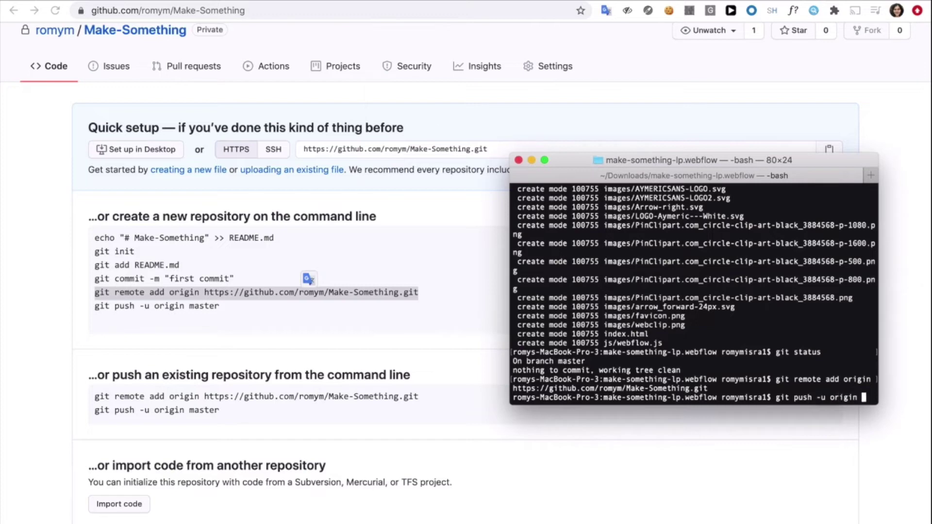
{"action": "type", "text": "master"}
{"action": "key", "text": "Return"}
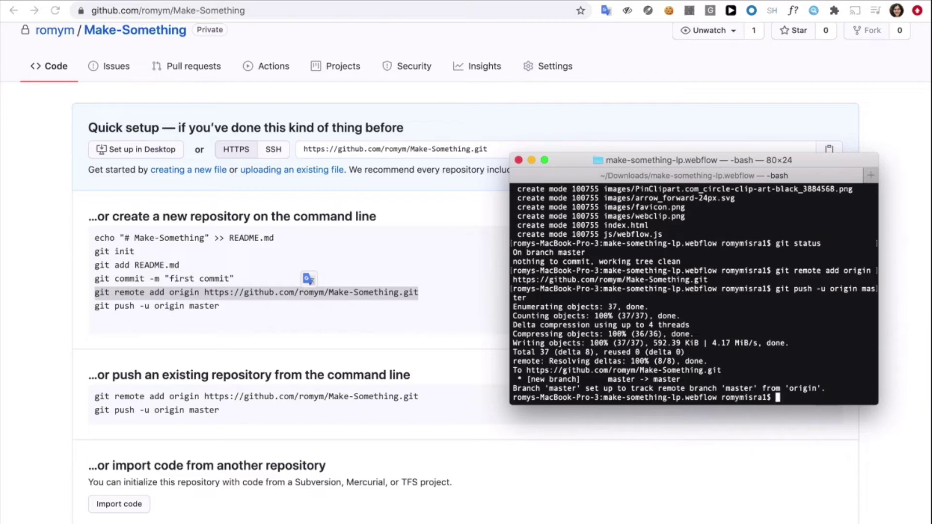
Reload the Make-Something repository page and scroll through the pushed site files.
{"action": "left_click", "coordinate": [155, 40]}
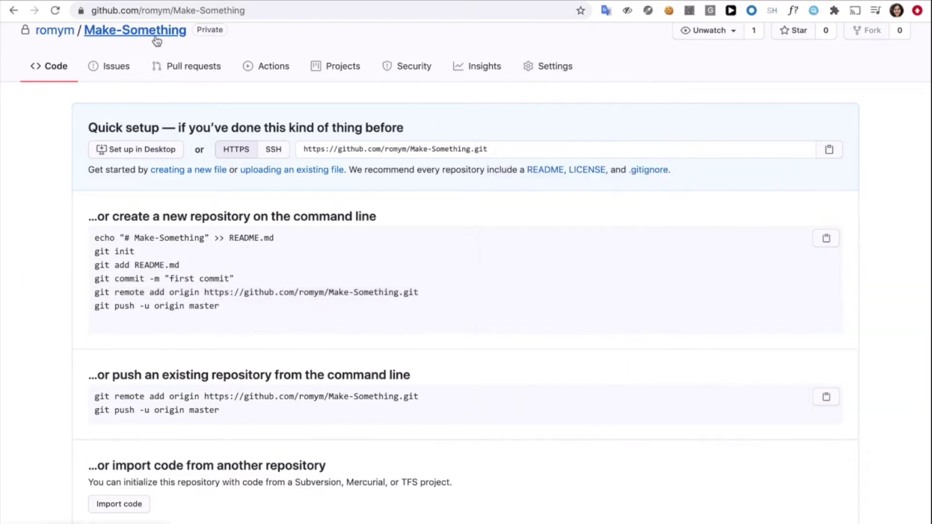
{"action": "left_click", "coordinate": [156, 41]}
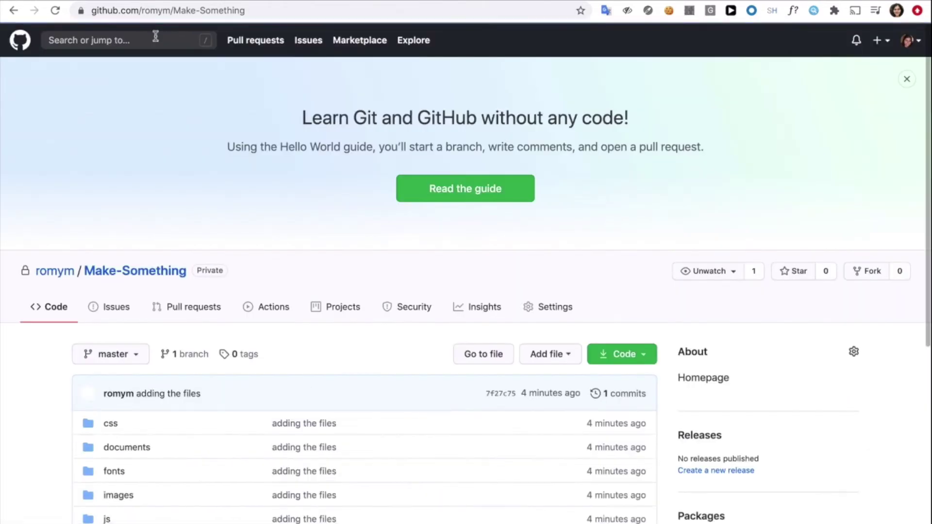
{"action": "scroll", "coordinate": [231, 233], "scroll_direction": "down", "scroll_amount": 5}
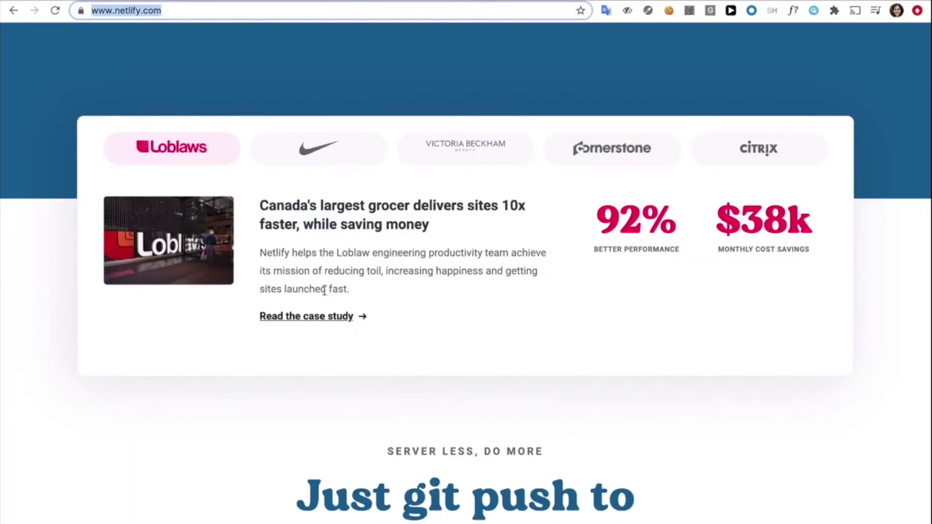
{"action": "scroll", "coordinate": [325, 290], "scroll_direction": "down", "scroll_amount": 8}
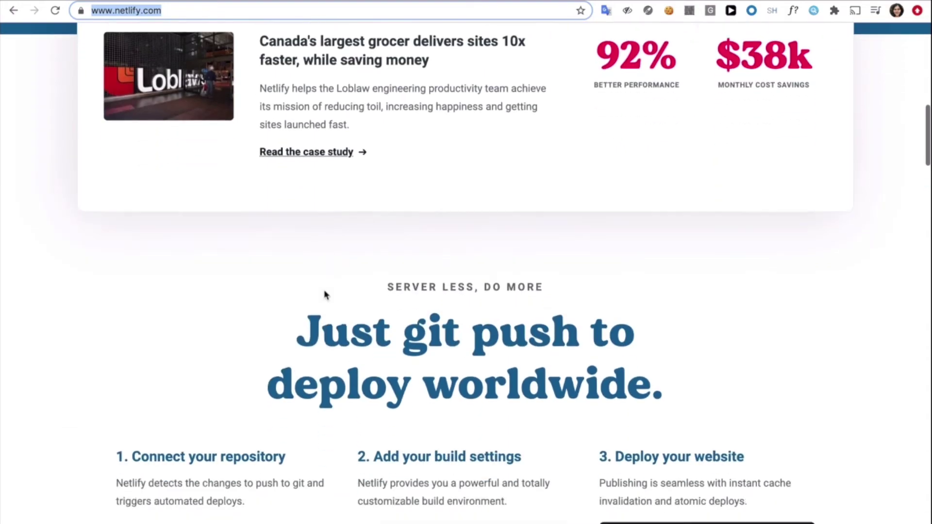
{"action": "scroll", "coordinate": [324, 293], "scroll_direction": "down", "scroll_amount": 20}
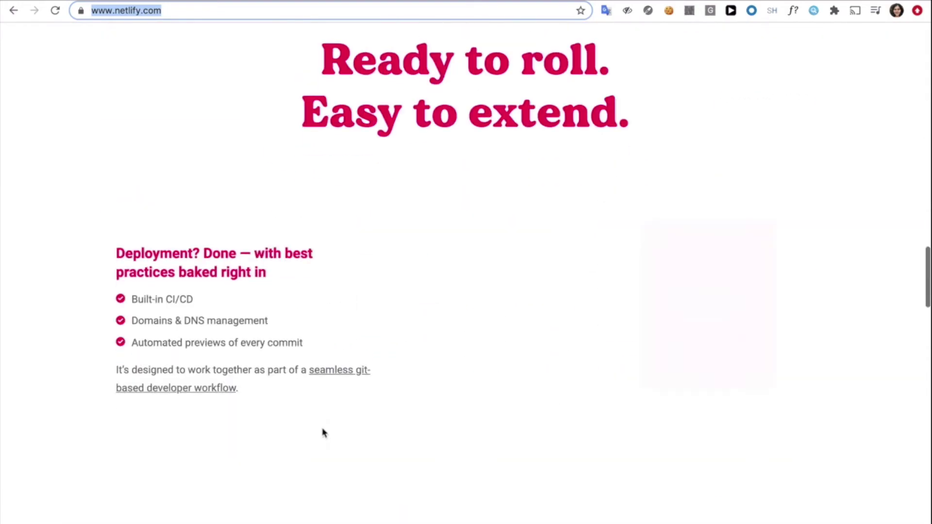
{"action": "scroll", "coordinate": [322, 433], "scroll_direction": "up", "scroll_amount": 20}
{"action": "scroll", "coordinate": [351, 355], "scroll_direction": "up", "scroll_amount": 10}
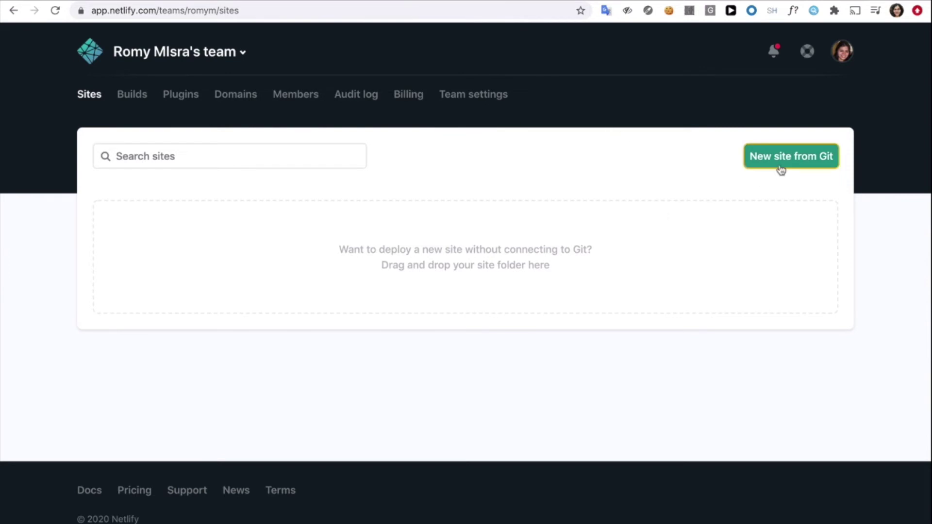
Create a new Netlify site from GitHub, picking the make-something repository with branch master.
{"action": "left_click", "coordinate": [780, 170]}
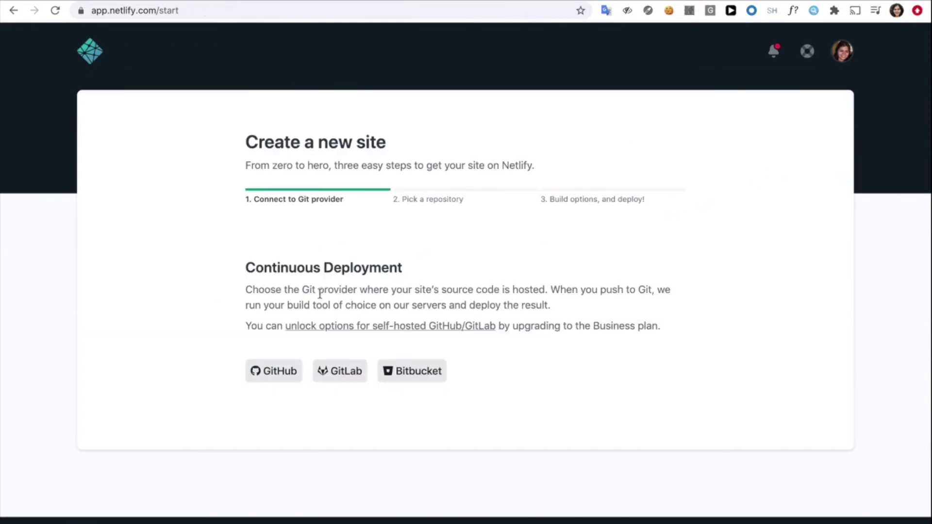
{"action": "left_click", "coordinate": [285, 380]}
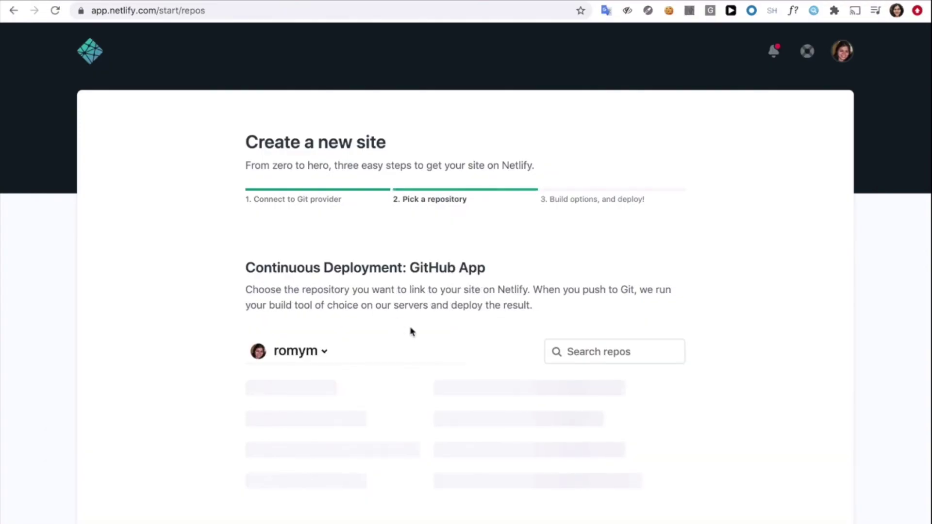
{"action": "scroll", "coordinate": [410, 331], "scroll_direction": "down", "scroll_amount": 2}
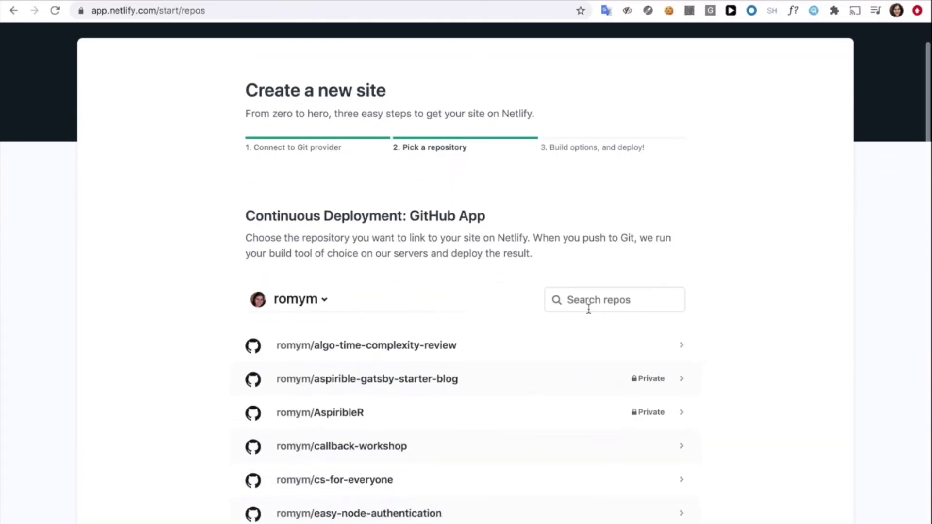
{"action": "left_click", "coordinate": [606, 305]}
{"action": "type", "text": "make"}
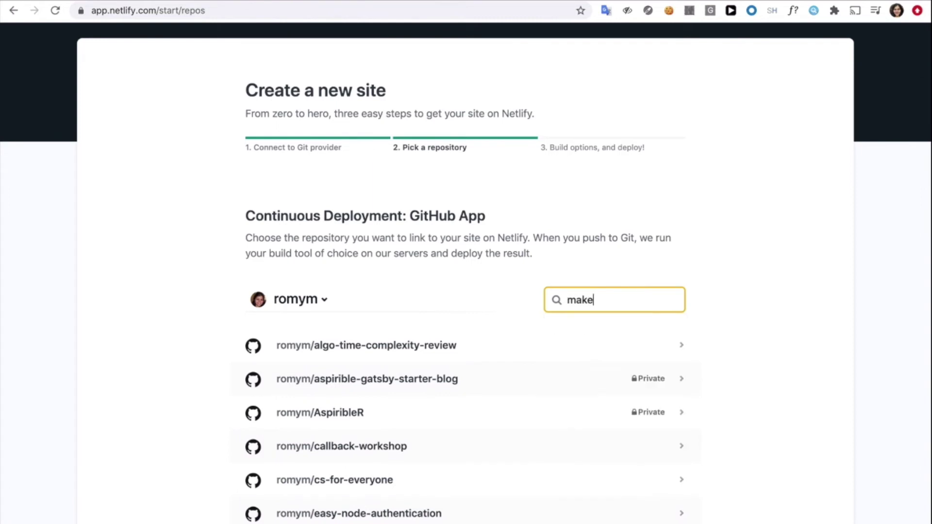
{"action": "type", "text": "-something"}
{"action": "left_click", "coordinate": [619, 353]}
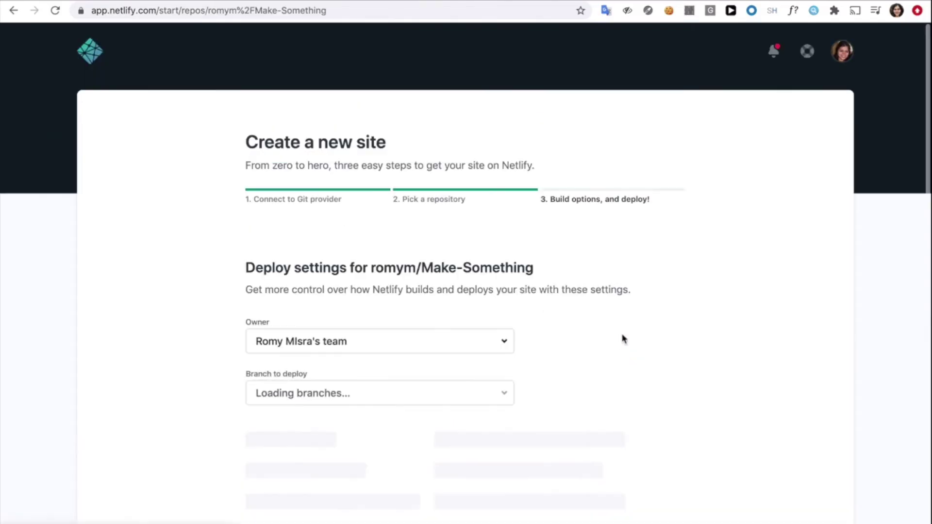
{"action": "scroll", "coordinate": [636, 306], "scroll_direction": "down", "scroll_amount": 5}
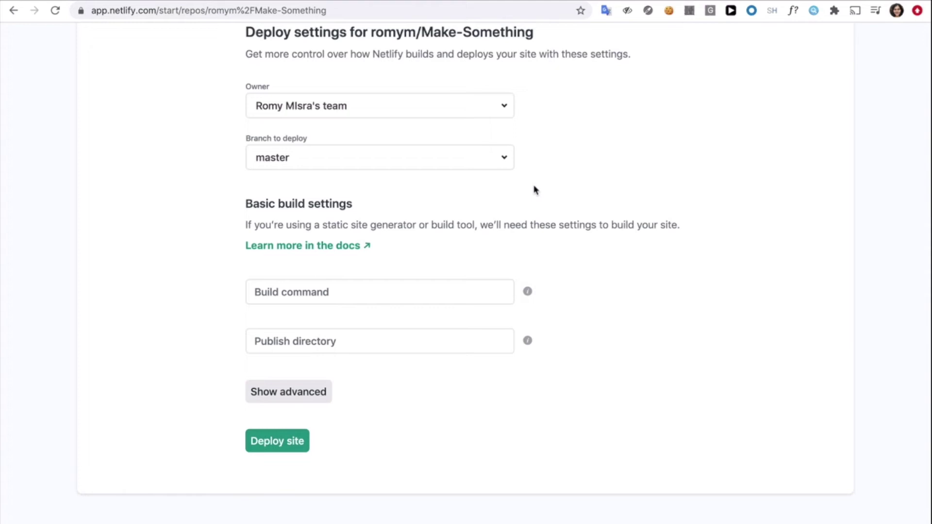
Deploy the site and scroll through the live page at distracted-williams-7df237.netlify.app.
{"action": "left_click", "coordinate": [287, 443]}
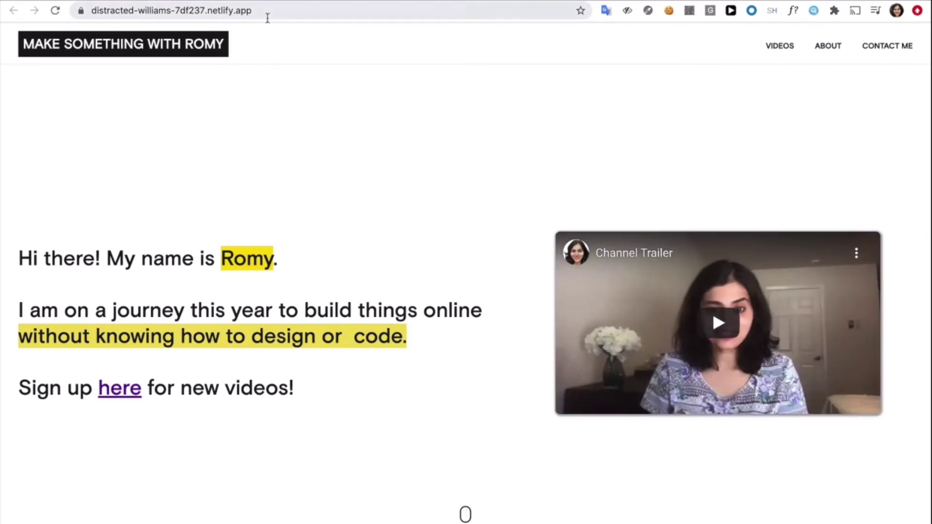
{"action": "left_click", "coordinate": [125, 17]}
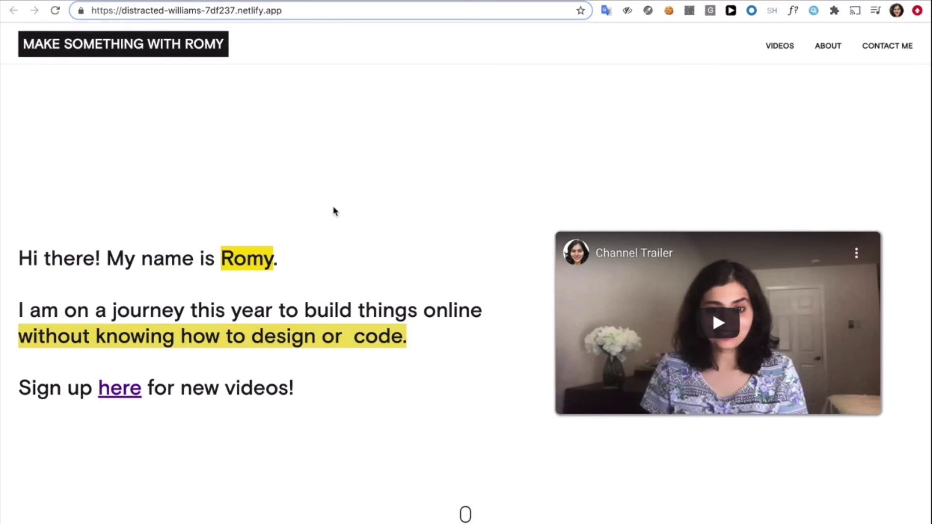
{"action": "scroll", "coordinate": [333, 210], "scroll_direction": "down", "scroll_amount": 13}
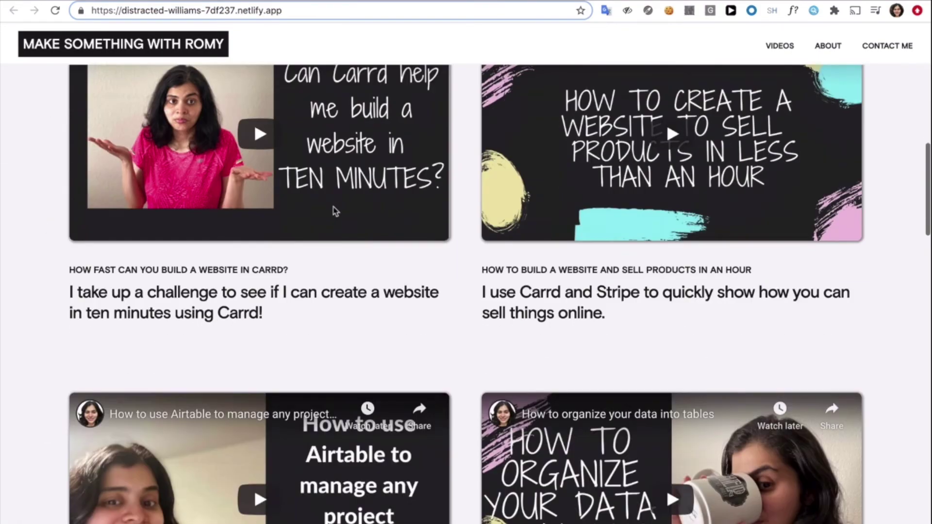
{"action": "scroll", "coordinate": [335, 211], "scroll_direction": "down", "scroll_amount": 15}
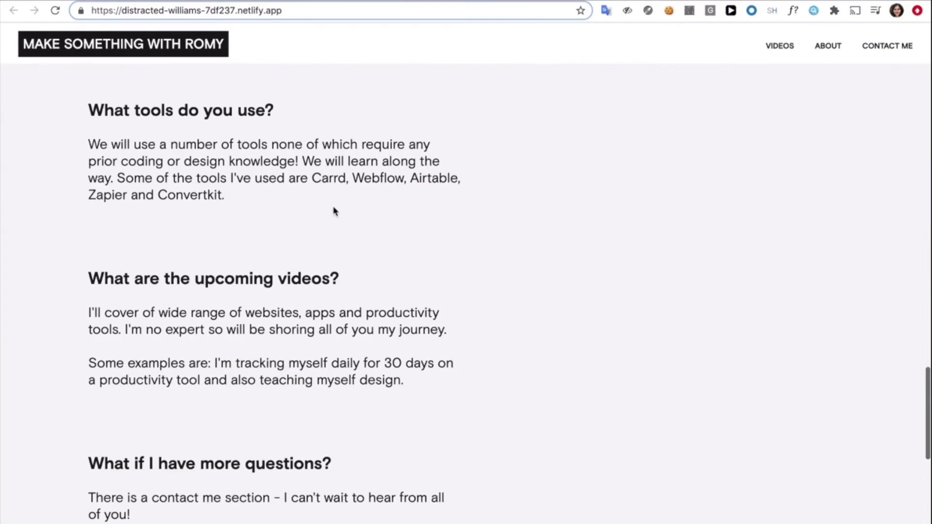
{"action": "scroll", "coordinate": [333, 210], "scroll_direction": "down", "scroll_amount": 8}
{"action": "scroll", "coordinate": [334, 210], "scroll_direction": "up", "scroll_amount": 5}
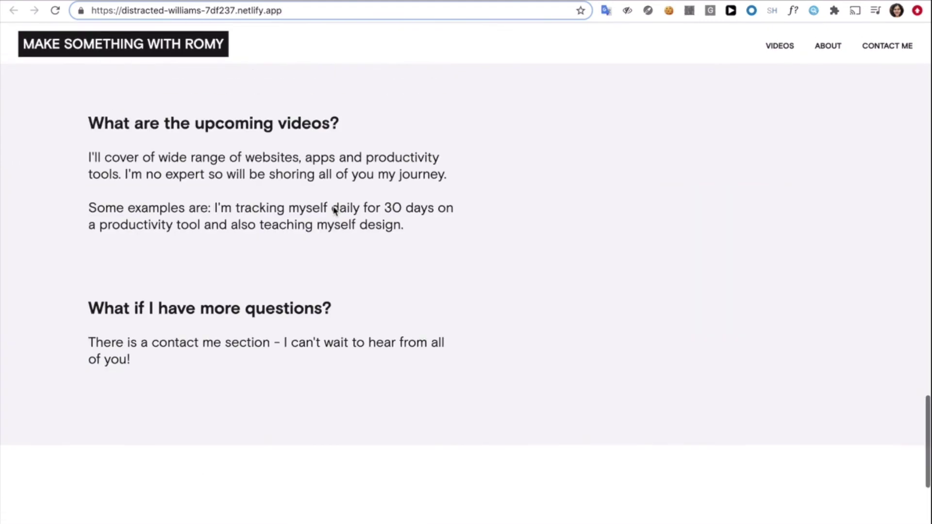
{"action": "scroll", "coordinate": [334, 210], "scroll_direction": "up", "scroll_amount": 20}
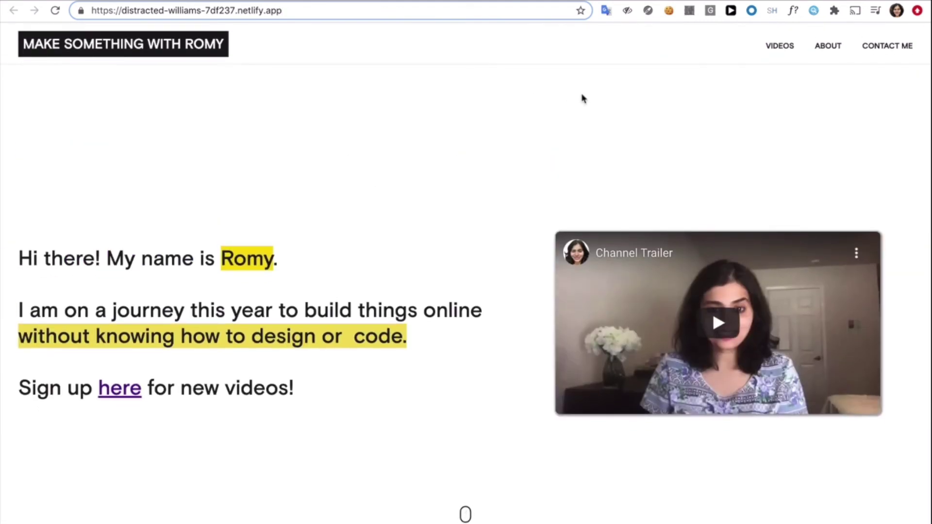
Start a custom domain setup for the site and paste in makesomethingwithromy.com.
{"action": "key", "text": "ctrl+Tab"}
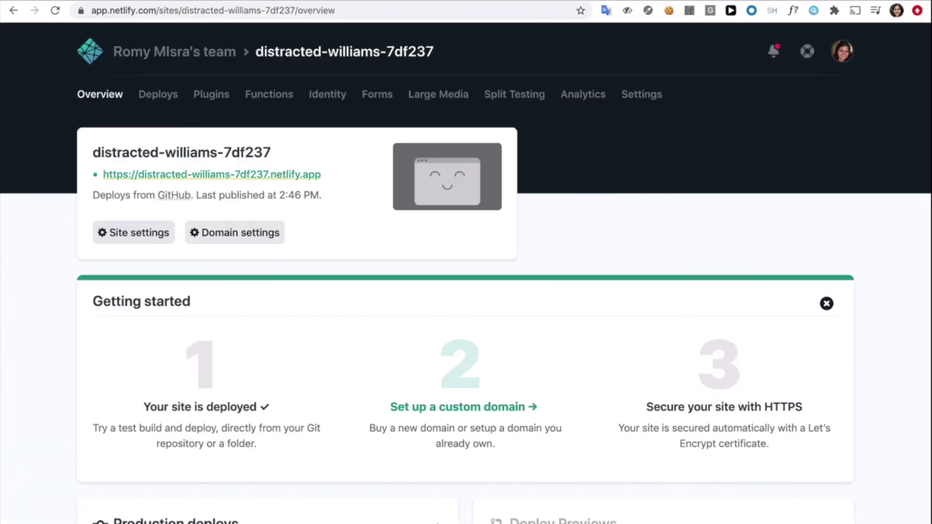
{"action": "scroll", "coordinate": [514, 254], "scroll_direction": "down", "scroll_amount": 3}
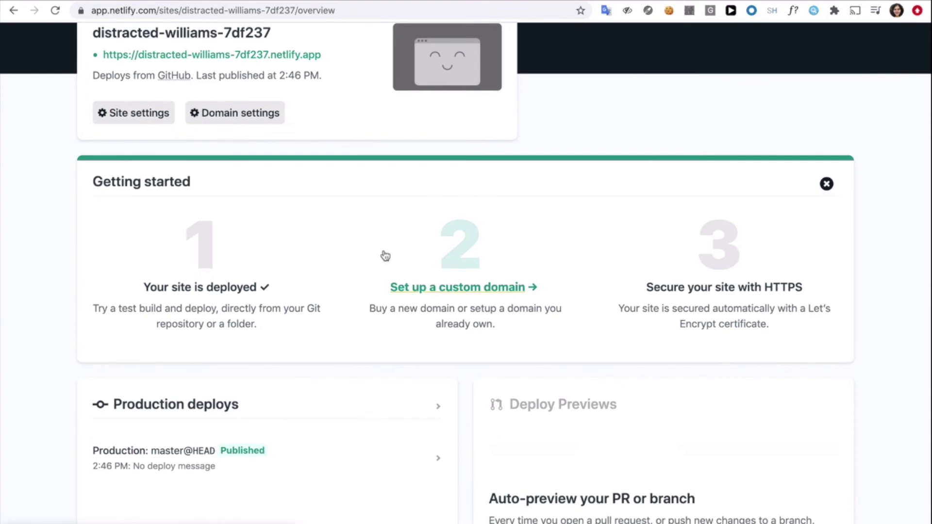
{"action": "scroll", "coordinate": [467, 340], "scroll_direction": "up", "scroll_amount": 1}
{"action": "left_click", "coordinate": [465, 336]}
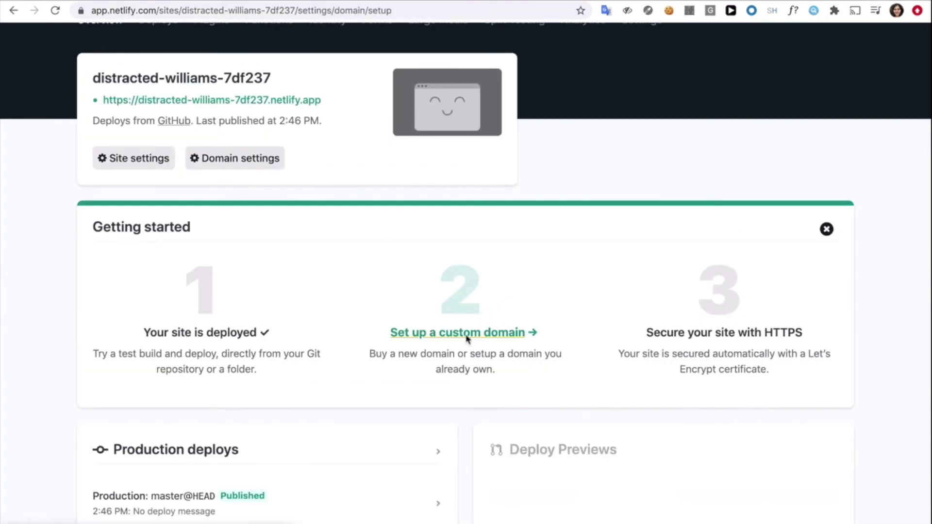
{"action": "left_click", "coordinate": [402, 315]}
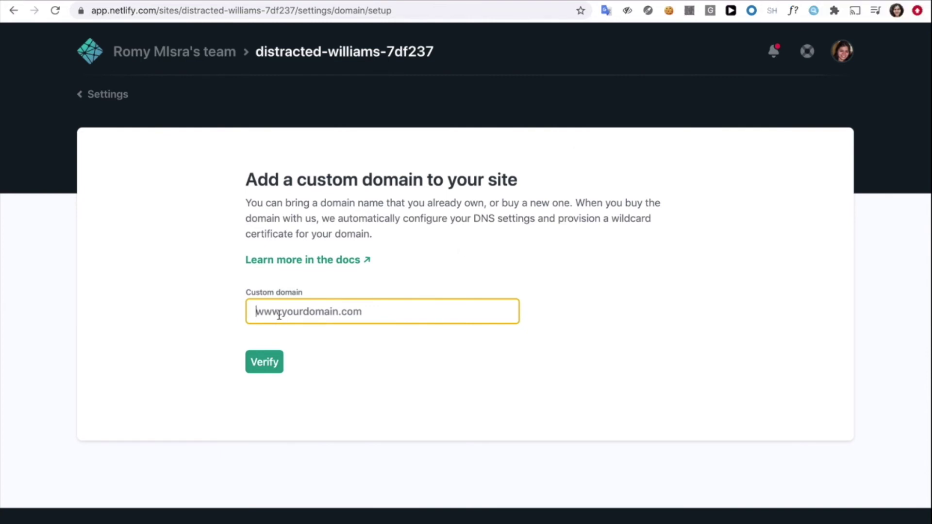
{"action": "type", "text": "makesomethingwithromy.com"}
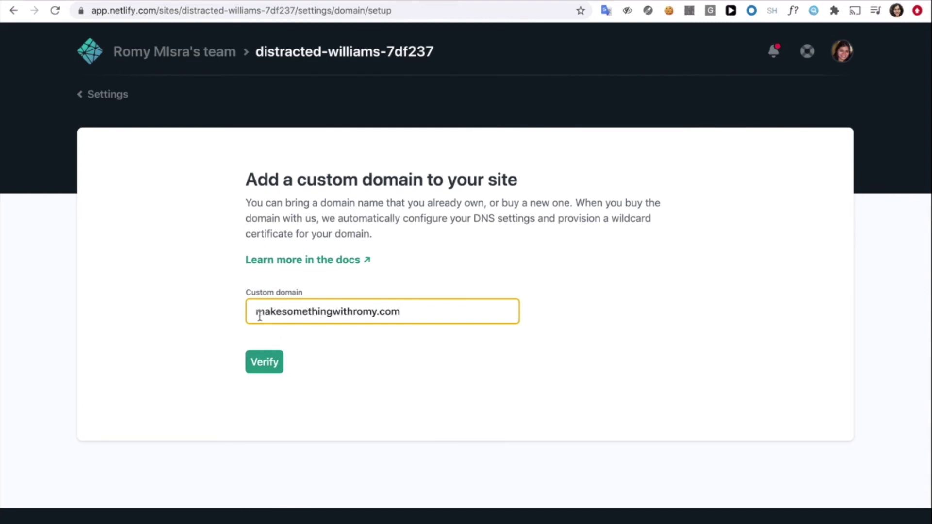
{"action": "double_click", "coordinate": [257, 313]}
{"action": "left_click", "coordinate": [257, 313]}
{"action": "type", "text": "www."}
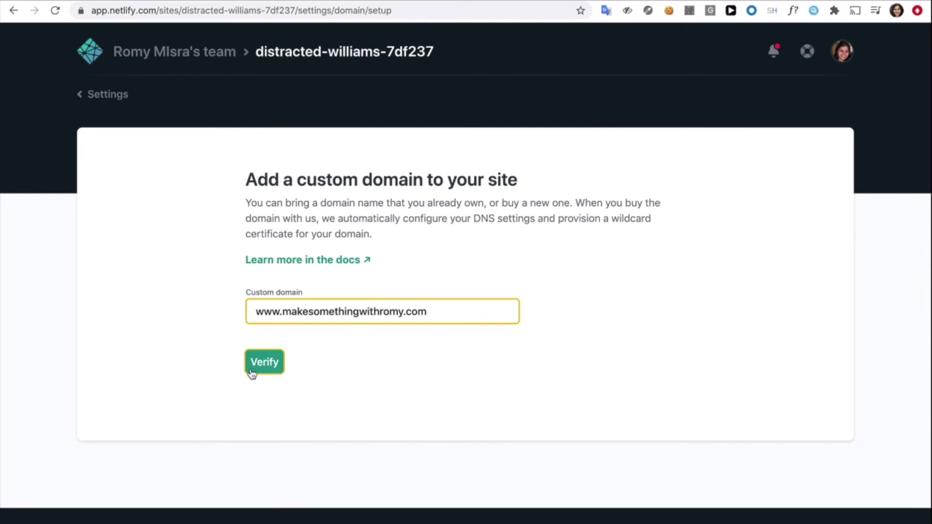
{"action": "left_click", "coordinate": [263, 362]}
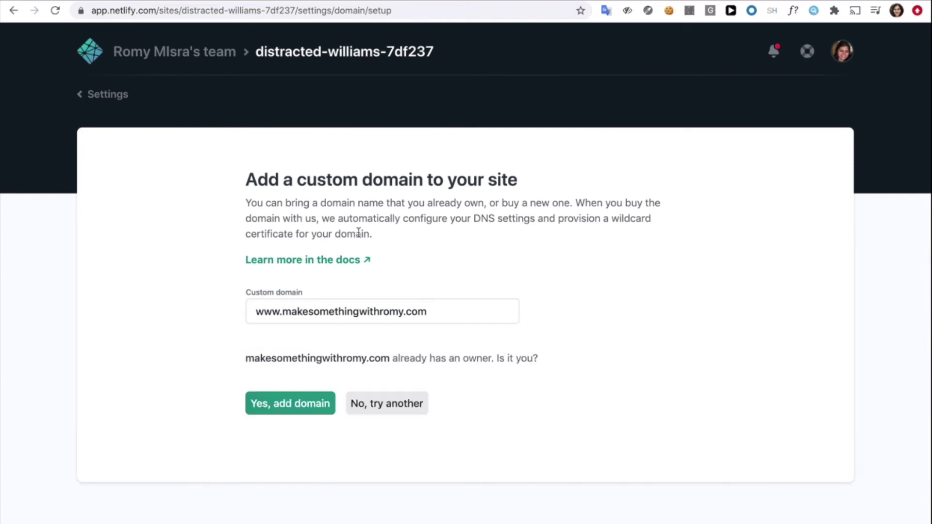
{"action": "left_click", "coordinate": [312, 399]}
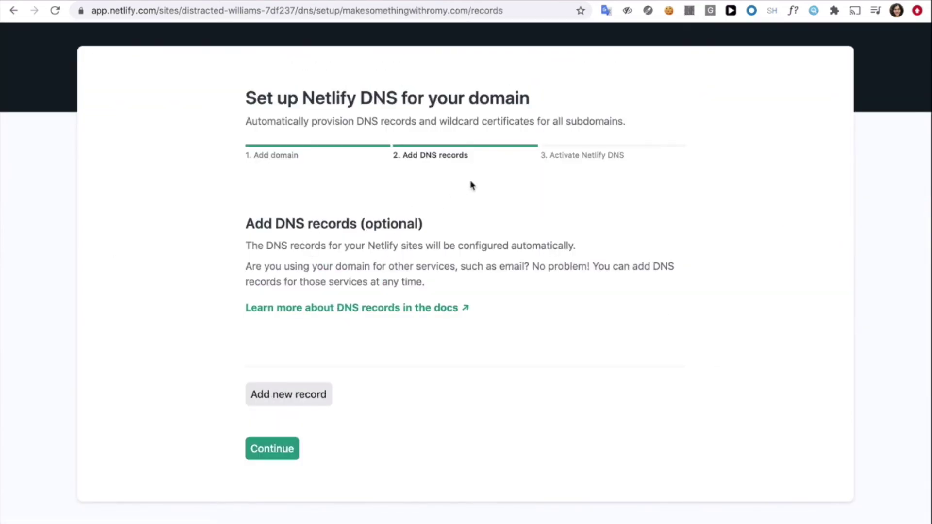
{"action": "left_click", "coordinate": [271, 451]}
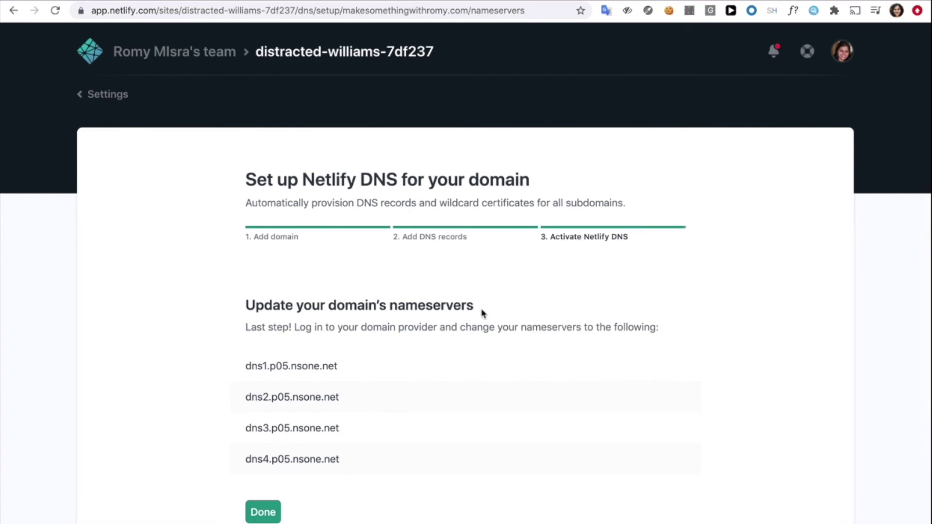
Switch the Namecheap domain's nameservers to Custom DNS.
{"action": "key", "text": "ctrl+Tab"}
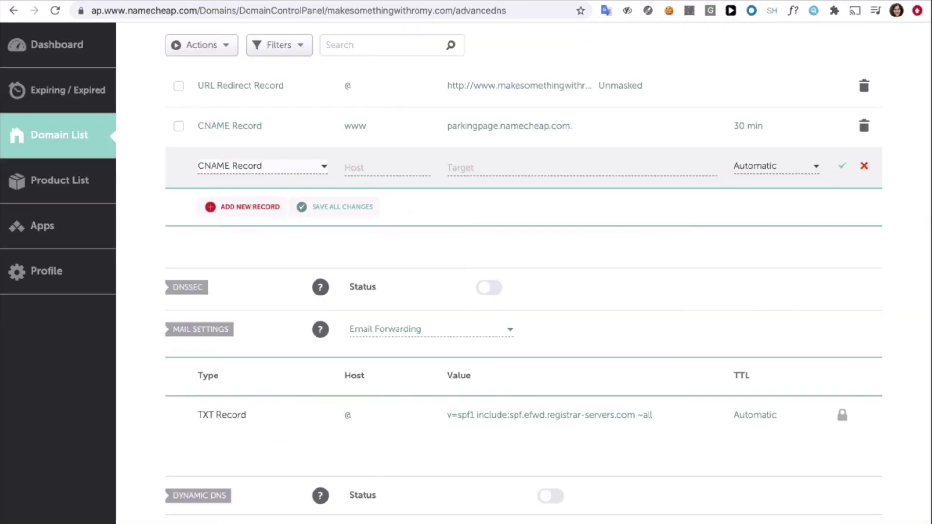
{"action": "scroll", "coordinate": [618, 141], "scroll_direction": "up", "scroll_amount": 8}
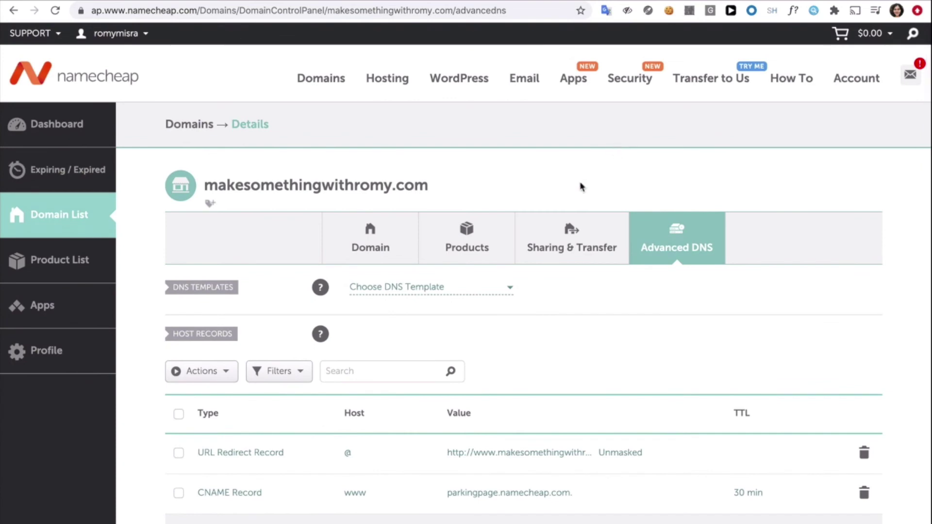
{"action": "left_click", "coordinate": [367, 241]}
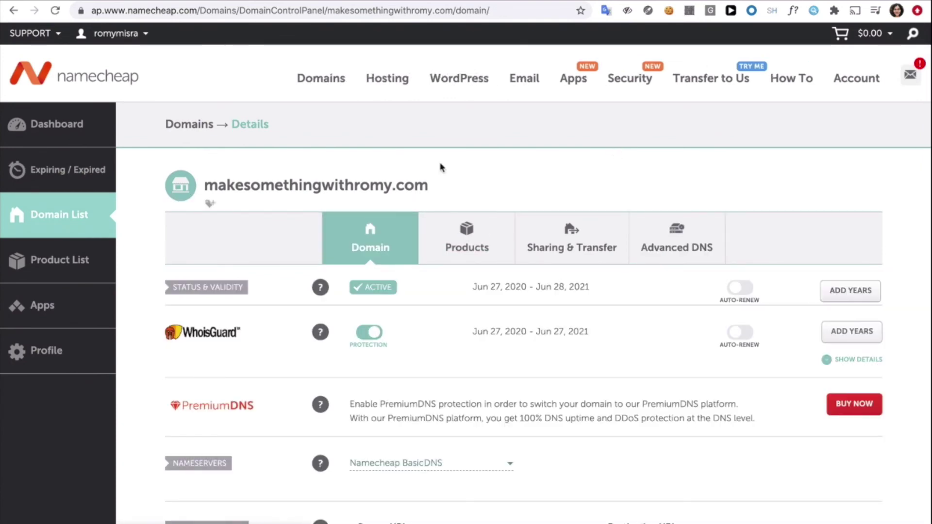
{"action": "scroll", "coordinate": [457, 364], "scroll_direction": "down", "scroll_amount": 4}
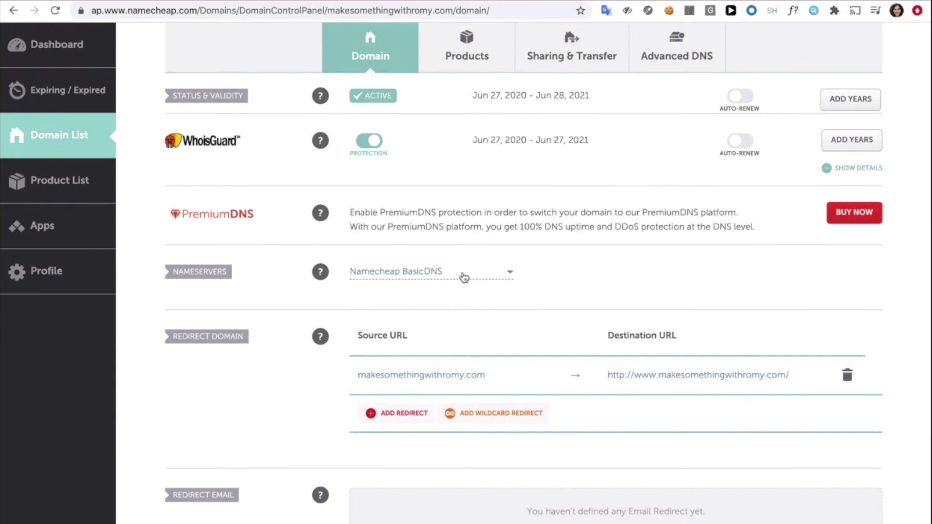
{"action": "left_click", "coordinate": [507, 274]}
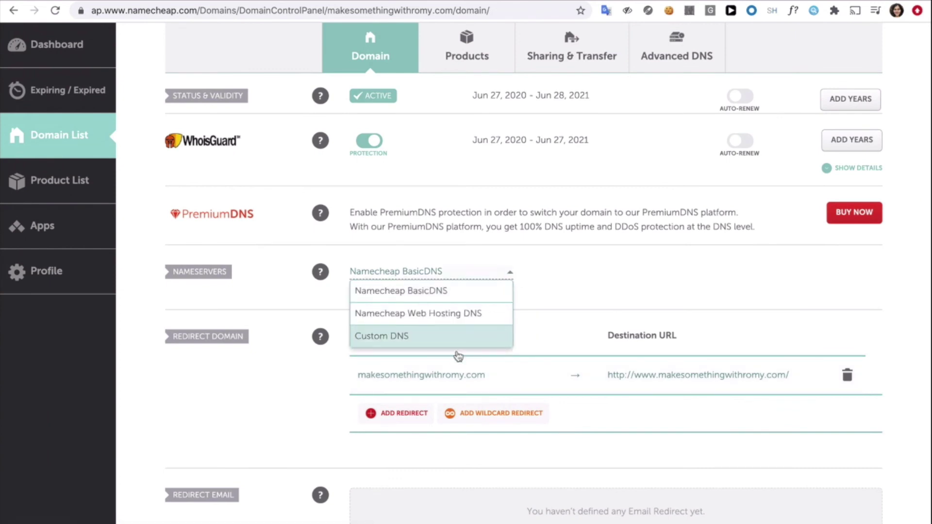
{"action": "left_click", "coordinate": [458, 338]}
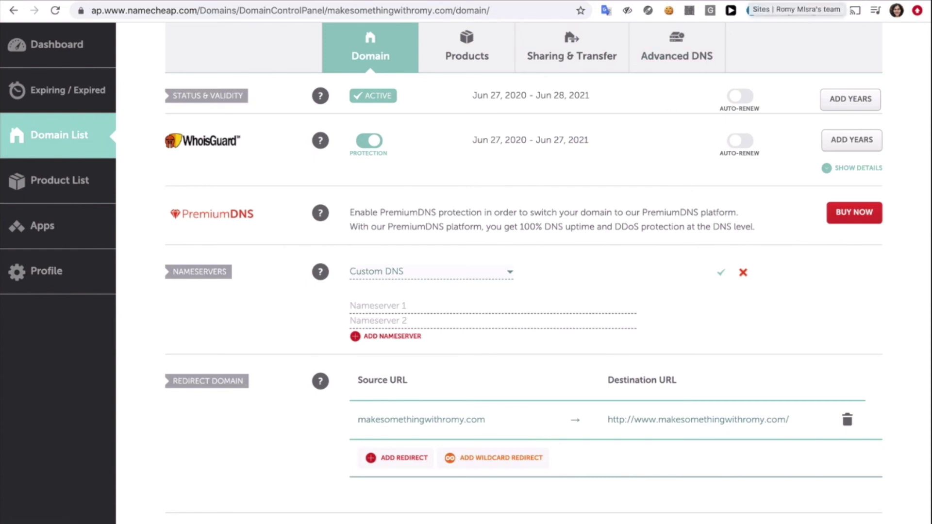
Copy Netlify's nameservers dns1–dns4.p05.nsone.net into the Custom DNS fields and save them.
{"action": "key", "text": "ctrl+Tab"}
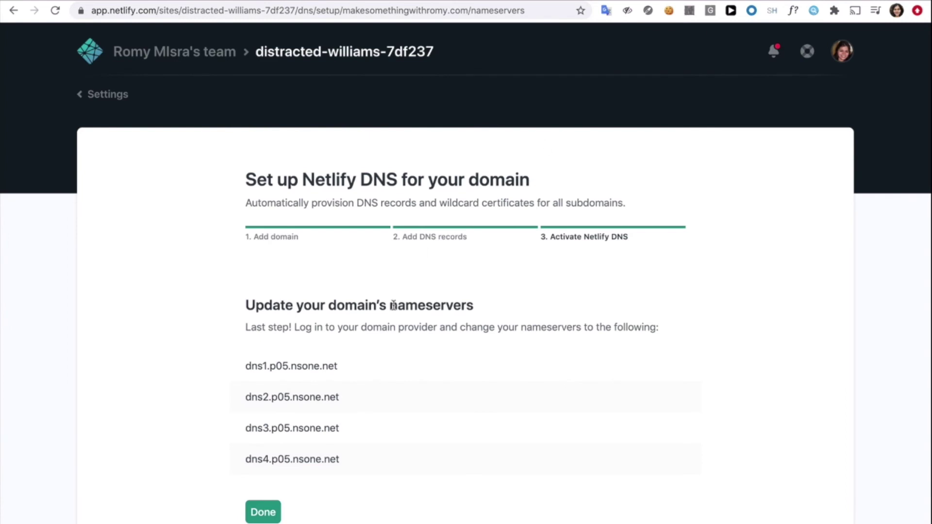
{"action": "left_click_drag", "start_coordinate": [346, 369], "coordinate": [243, 366]}
{"action": "key", "text": "ctrl+c"}
{"action": "key", "text": "ctrl+shift+Tab"}
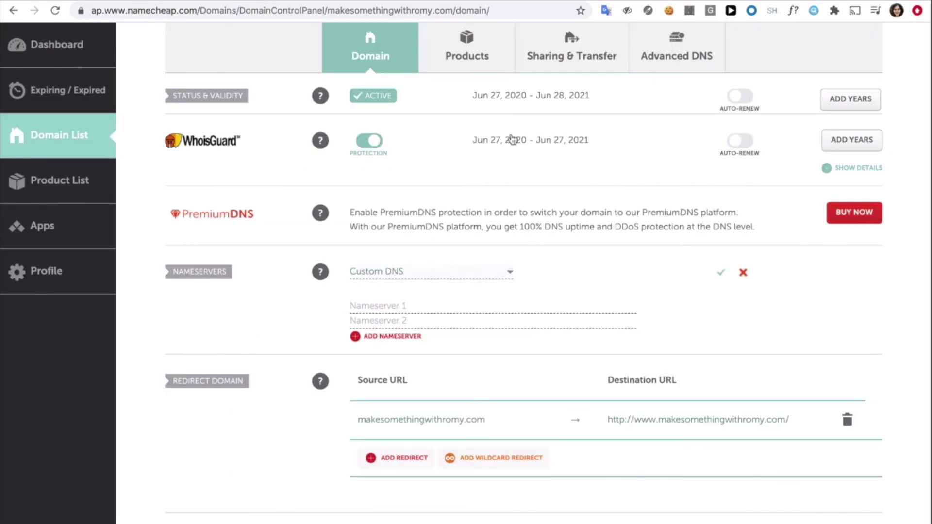
{"action": "left_click", "coordinate": [387, 305]}
{"action": "key", "text": "ctrl+v"}
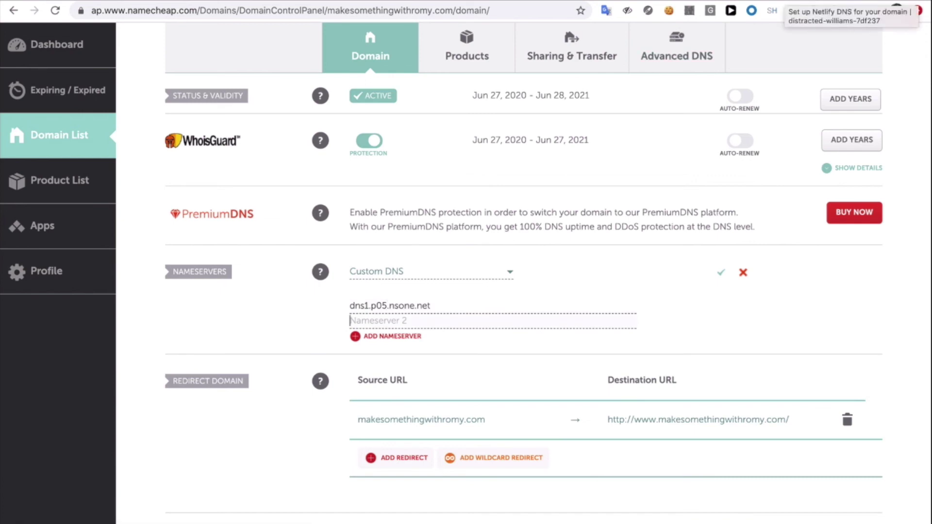
{"action": "left_click", "coordinate": [825, 2]}
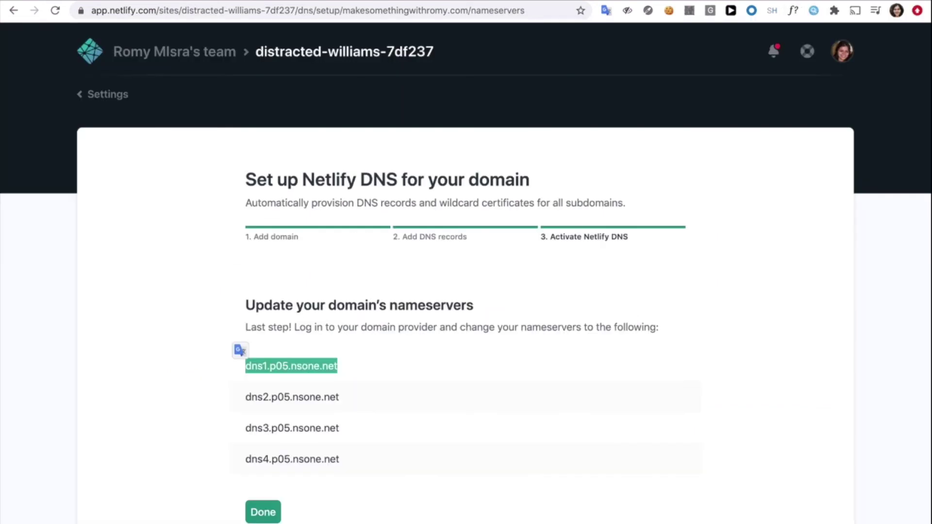
{"action": "left_click", "coordinate": [322, 397]}
{"action": "triple_click", "coordinate": [321, 397]}
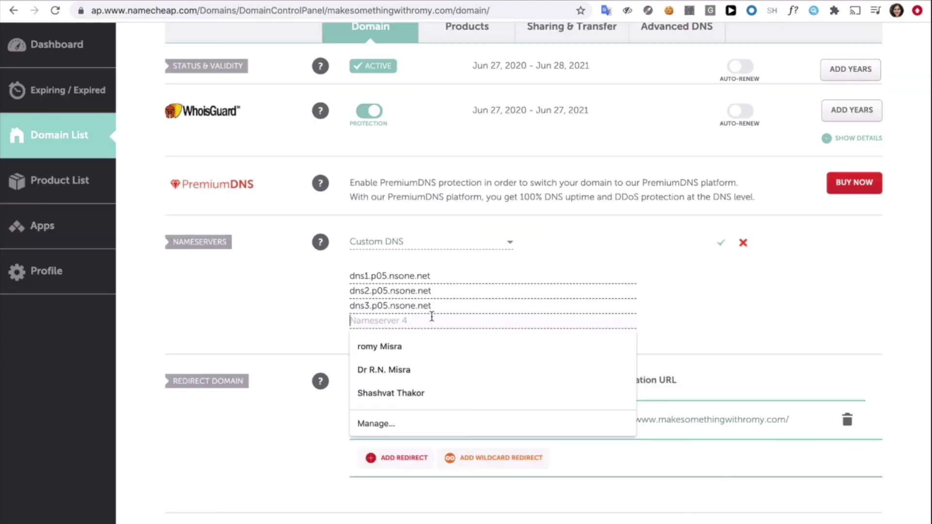
{"action": "type", "text": "dns4.p05.nsone.net"}
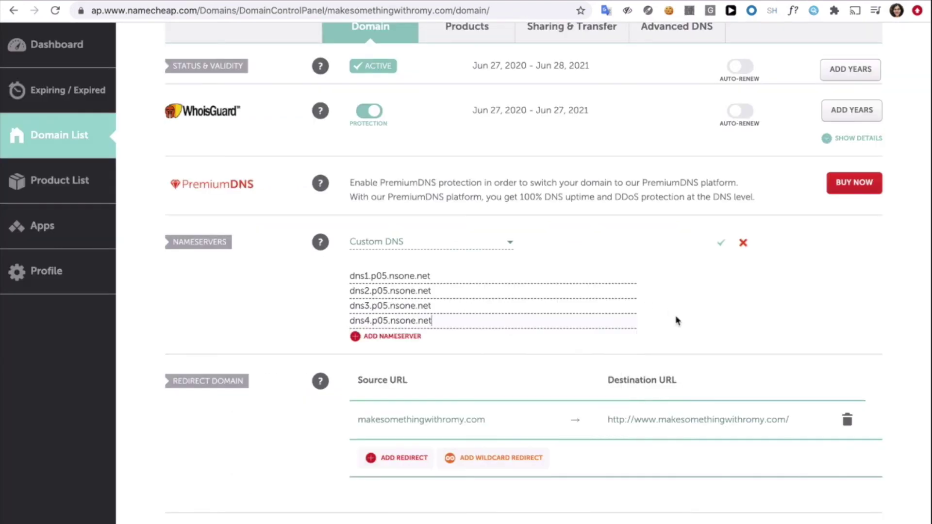
{"action": "left_click", "coordinate": [721, 242]}
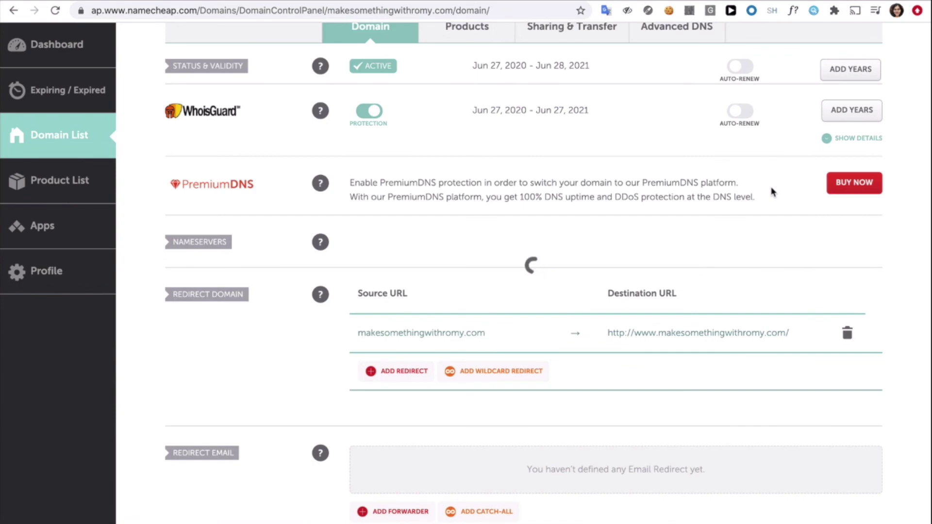
{"action": "scroll", "coordinate": [448, 222], "scroll_direction": "up", "scroll_amount": 2}
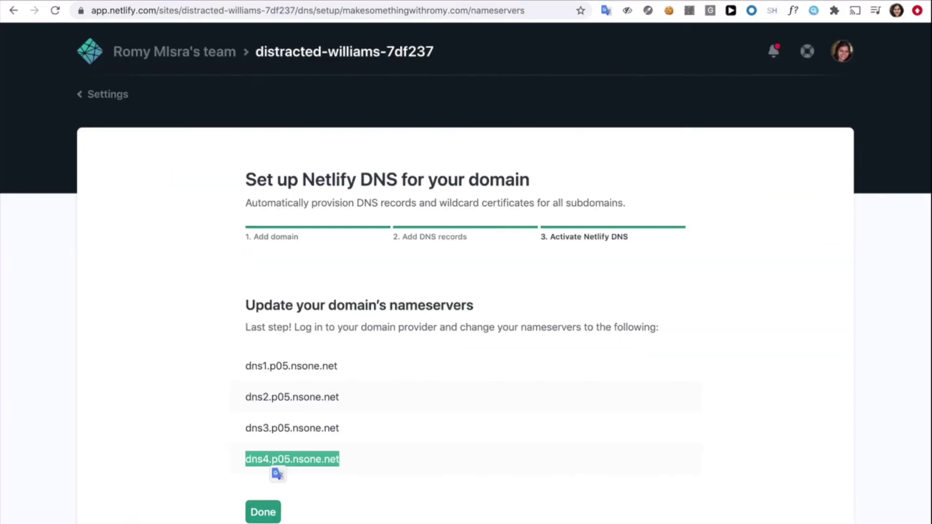
{"action": "scroll", "coordinate": [551, 374], "scroll_direction": "down", "scroll_amount": 3}
Complete Netlify's DNS setup and review both makesomethingwithromy.com domains under Domain management.
{"action": "left_click", "coordinate": [263, 381]}
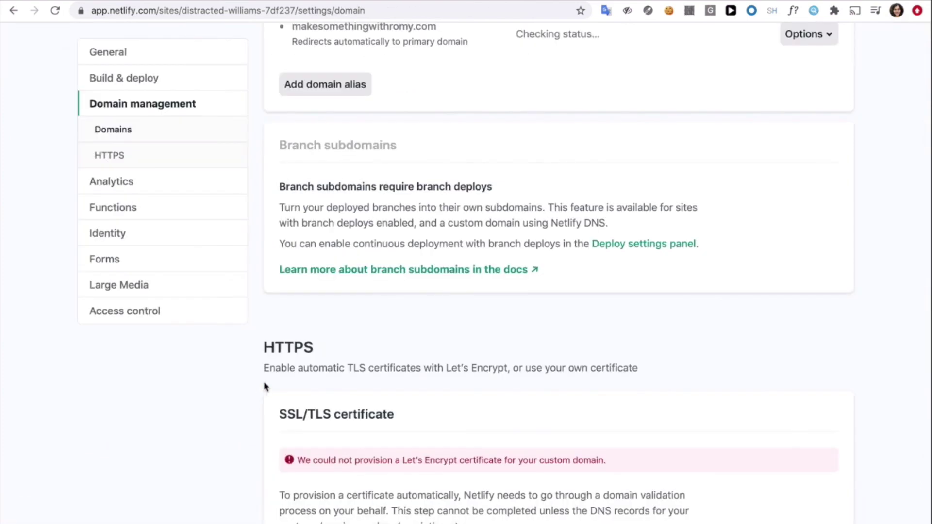
{"action": "scroll", "coordinate": [405, 289], "scroll_direction": "up", "scroll_amount": 3}
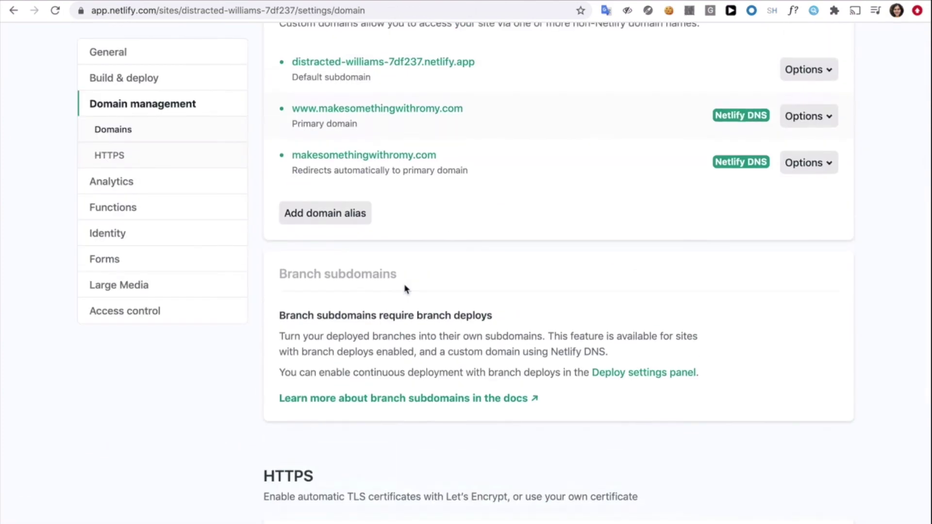
{"action": "scroll", "coordinate": [405, 288], "scroll_direction": "up", "scroll_amount": 2}
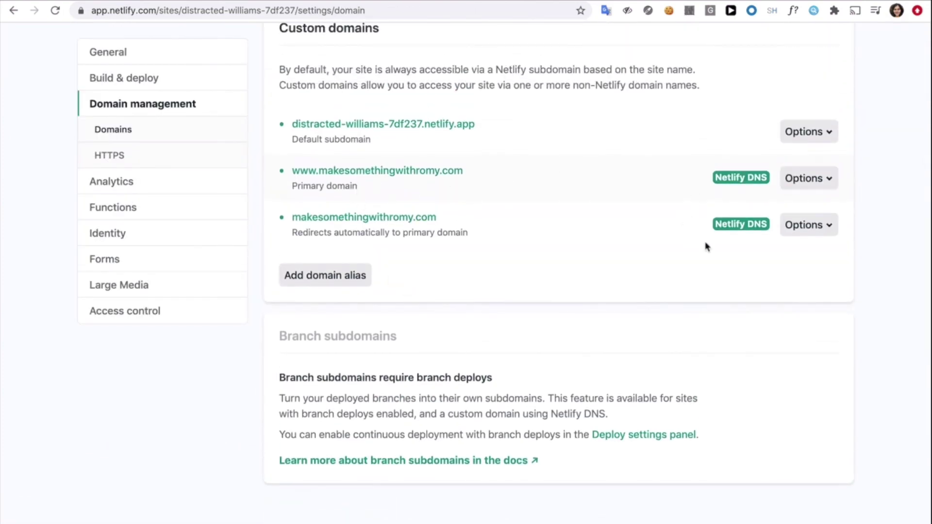
{"action": "scroll", "coordinate": [683, 195], "scroll_direction": "up", "scroll_amount": 3}
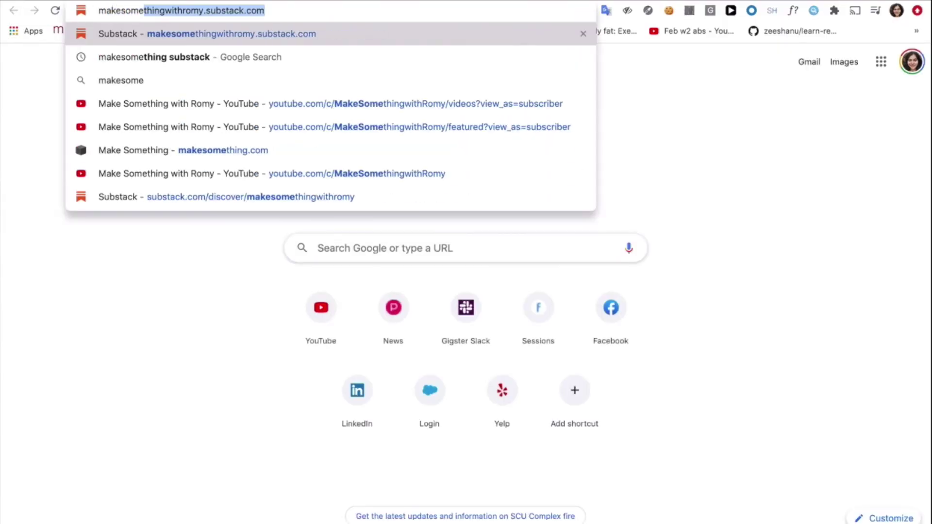
Load makesomethingwithromy.com in Chrome and scroll through the live landing page.
{"action": "key", "text": "Right"}
{"action": "key", "text": "BackSpace"}
{"action": "key", "text": "BackSpace"}
{"action": "key", "text": "BackSpace"}
{"action": "key", "text": "BackSpace"}
{"action": "key", "text": "BackSpace"}
{"action": "key", "text": "BackSpace"}
{"action": "key", "text": "BackSpace"}
{"action": "key", "text": "BackSpace"}
{"action": "key", "text": "BackSpace"}
{"action": "key", "text": "BackSpace"}
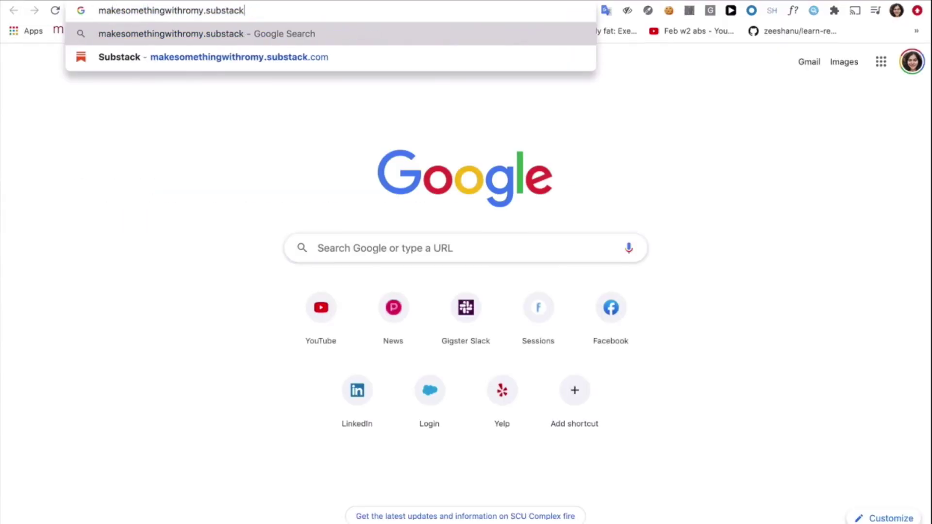
{"action": "key", "text": "BackSpace"}
{"action": "key", "text": "BackSpace"}
{"action": "key", "text": "BackSpace"}
{"action": "type", "text": ".com"}
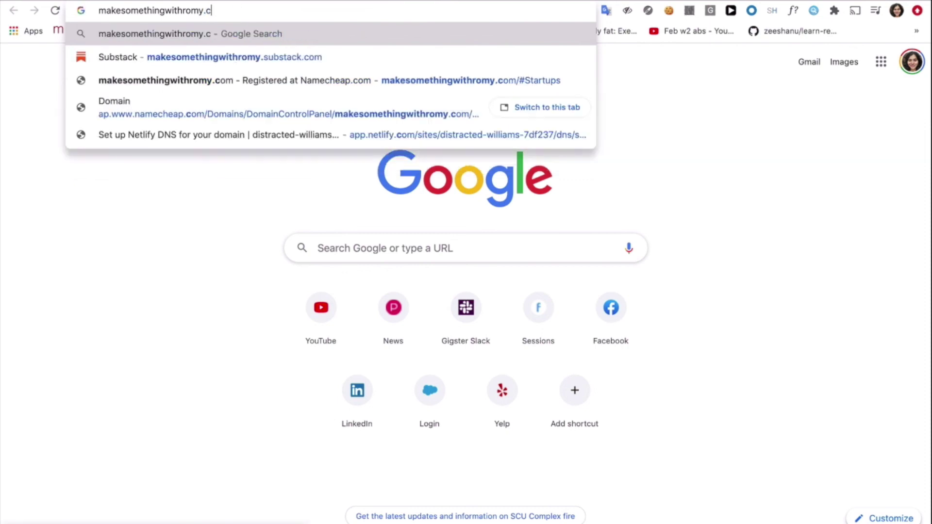
{"action": "key", "text": "Return"}
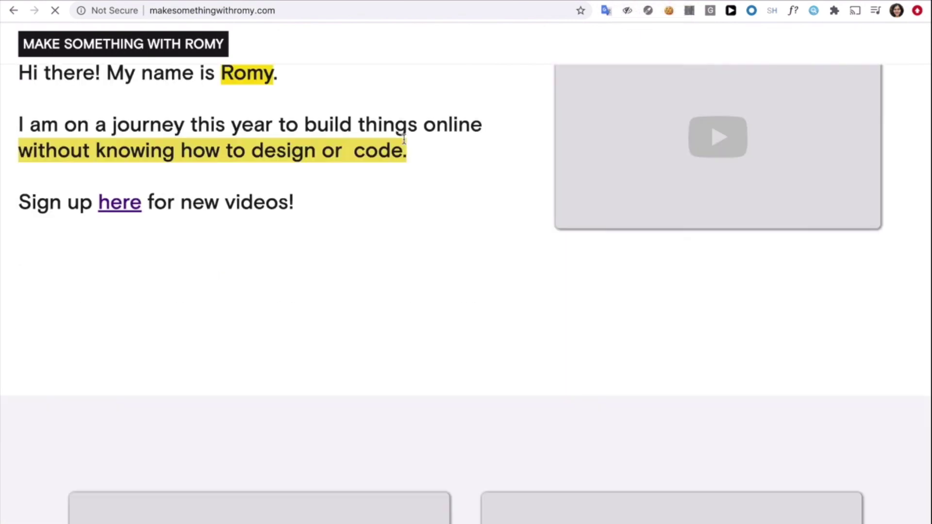
{"action": "scroll", "coordinate": [404, 139], "scroll_direction": "down", "scroll_amount": 15}
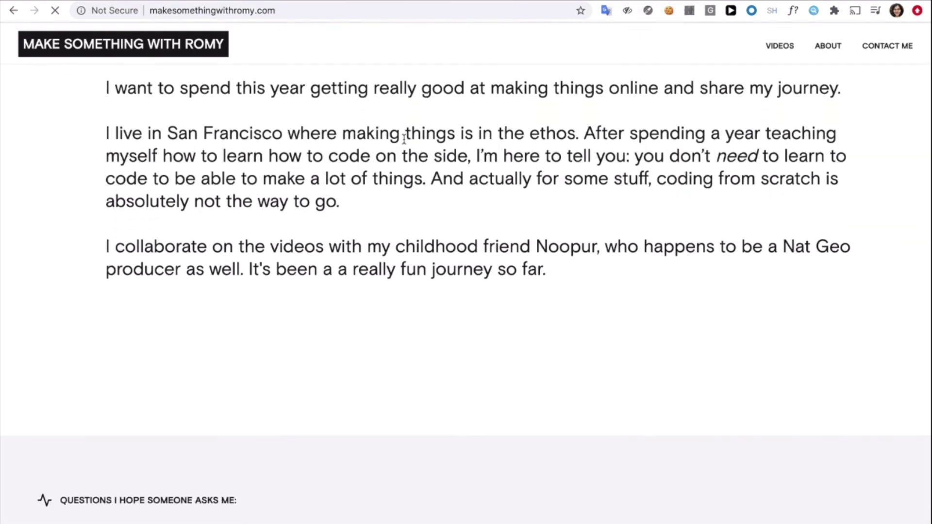
{"action": "scroll", "coordinate": [404, 140], "scroll_direction": "down", "scroll_amount": 20}
{"action": "scroll", "coordinate": [405, 141], "scroll_direction": "up", "scroll_amount": 20}
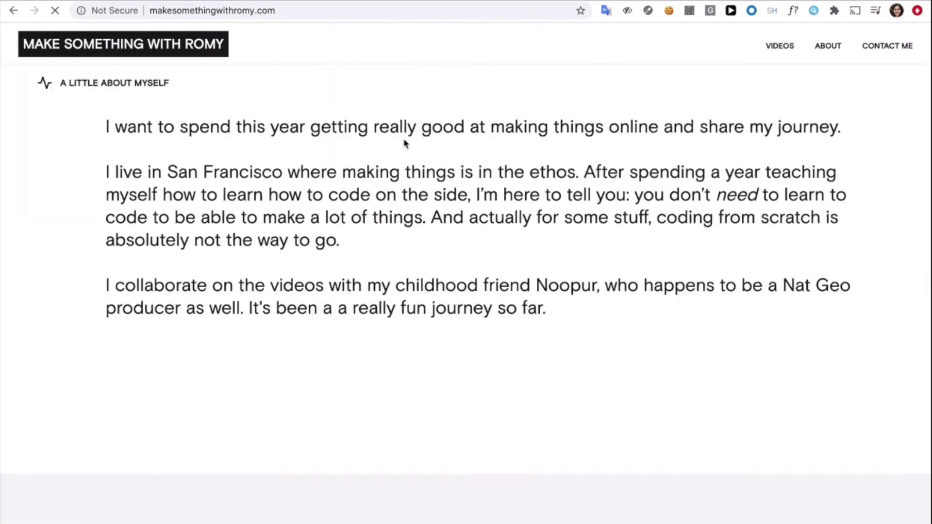
{"action": "scroll", "coordinate": [404, 142], "scroll_direction": "up", "scroll_amount": 15}
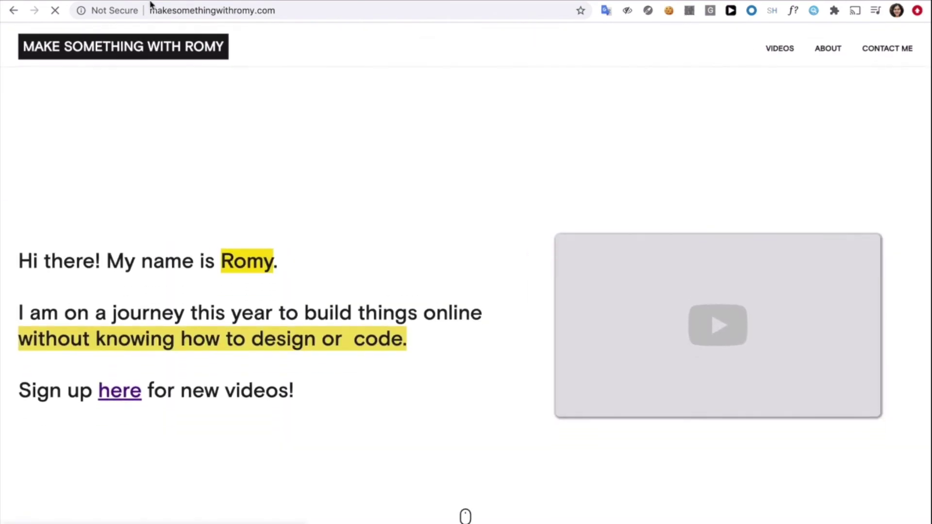